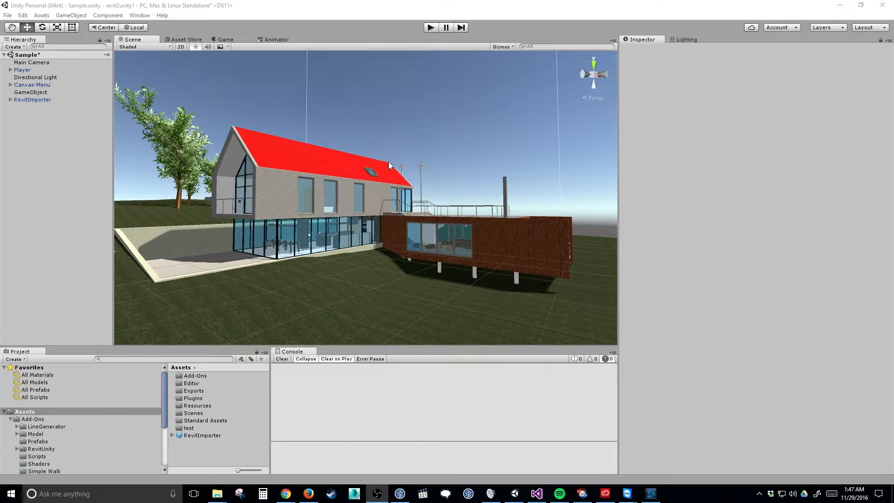
Step: Run the Sample scene in play mode, start the first-person walkthrough inside the house, and stop play mode
{"action": "scroll", "coordinate": [391, 207], "scroll_direction": "down", "scroll_amount": 10}
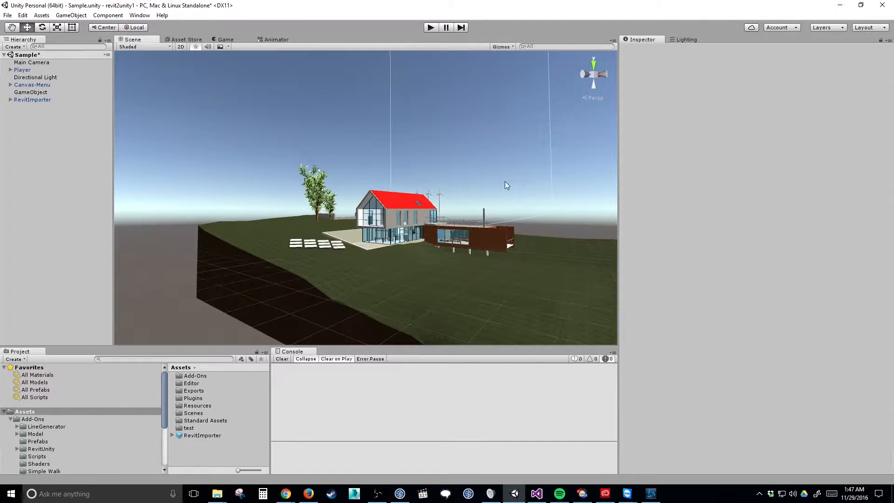
{"action": "left_click_drag", "start_coordinate": [505, 180], "coordinate": [478, 125], "text": "alt"}
{"action": "left_click", "coordinate": [431, 28]}
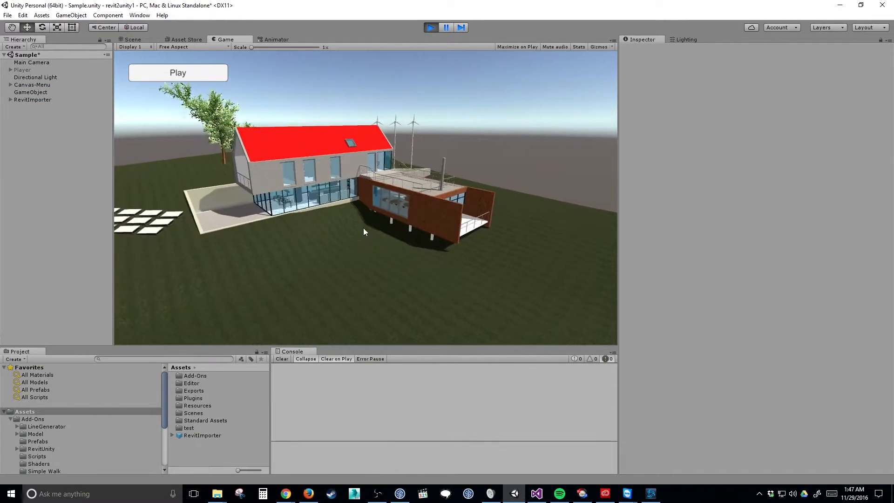
{"action": "left_click", "coordinate": [172, 73]}
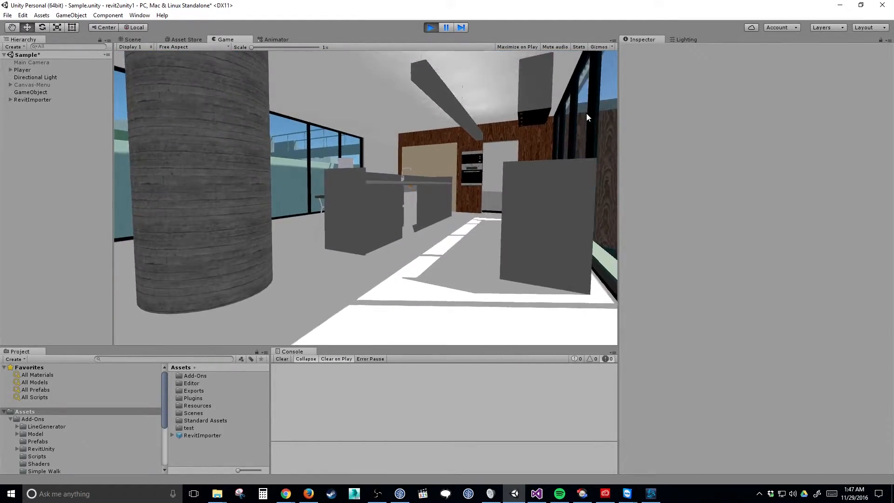
{"action": "key", "text": "w"}
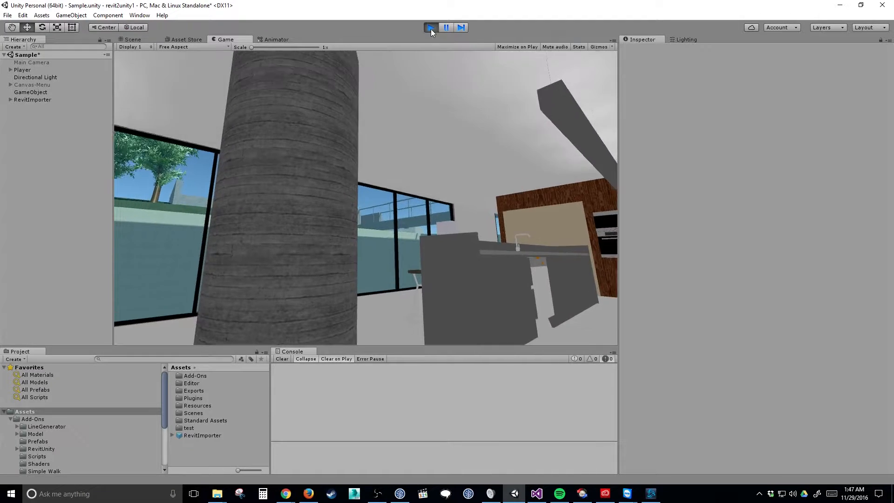
{"action": "left_click", "coordinate": [430, 28]}
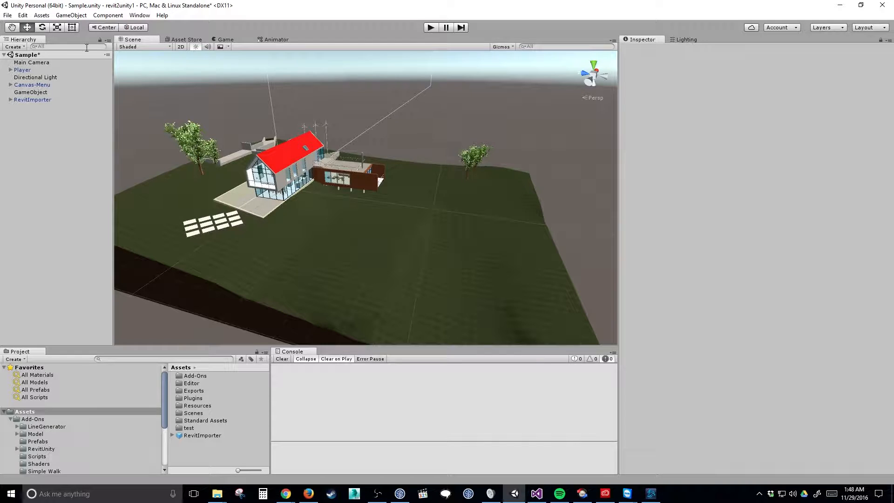
Step: Open the build settings, check the Android platform's options, and select PC, Mac & Linux Standalone as the platform
{"action": "left_click", "coordinate": [6, 16]}
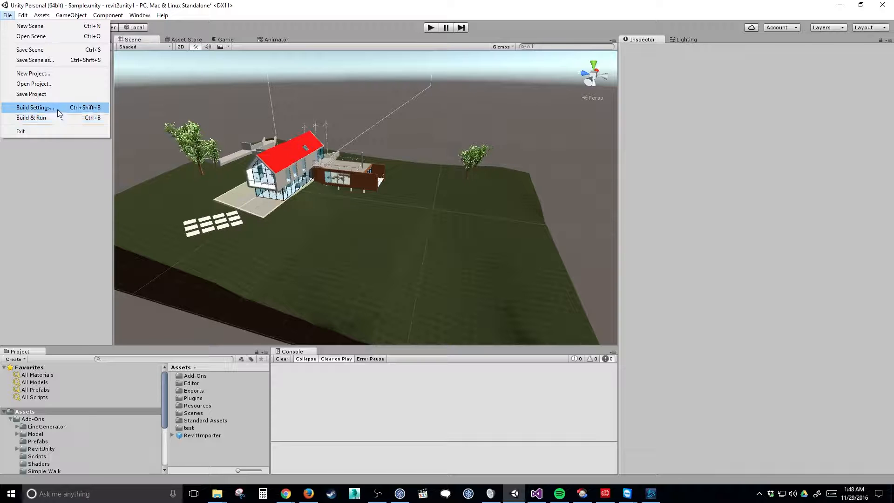
{"action": "left_click", "coordinate": [55, 108]}
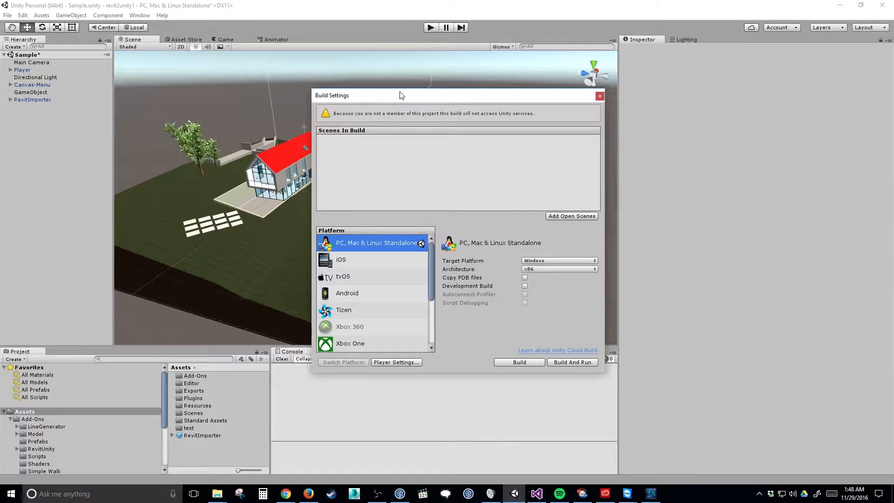
{"action": "left_click_drag", "start_coordinate": [400, 94], "coordinate": [328, 66]}
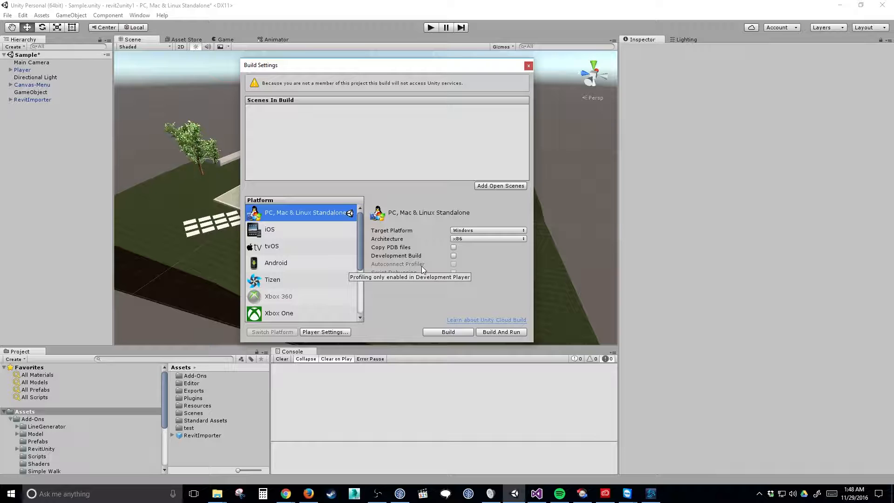
{"action": "left_click", "coordinate": [333, 267]}
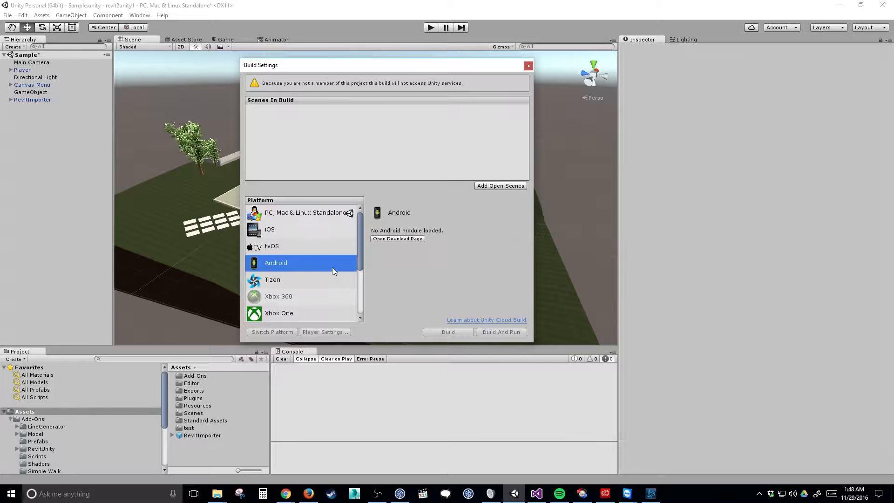
{"action": "left_click", "coordinate": [328, 217]}
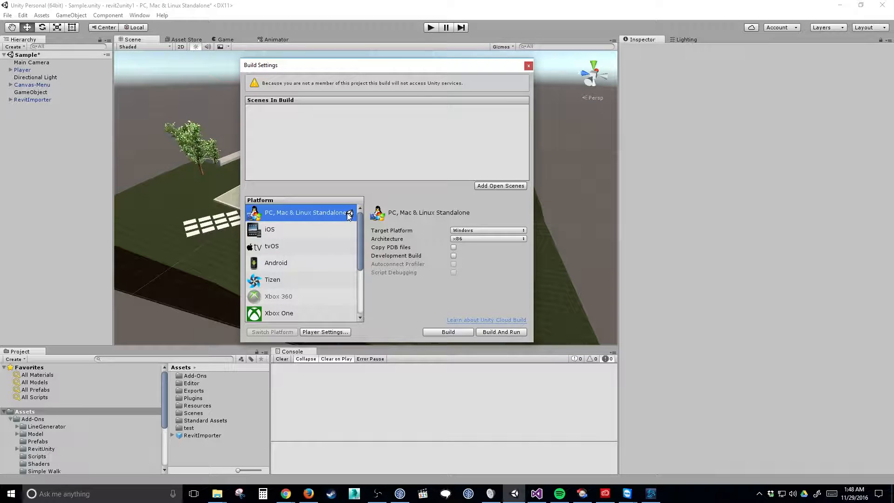
Step: Rearrange the build settings window and add the open Sample scene to the scenes in the build
{"action": "left_click_drag", "start_coordinate": [533, 245], "coordinate": [598, 244]}
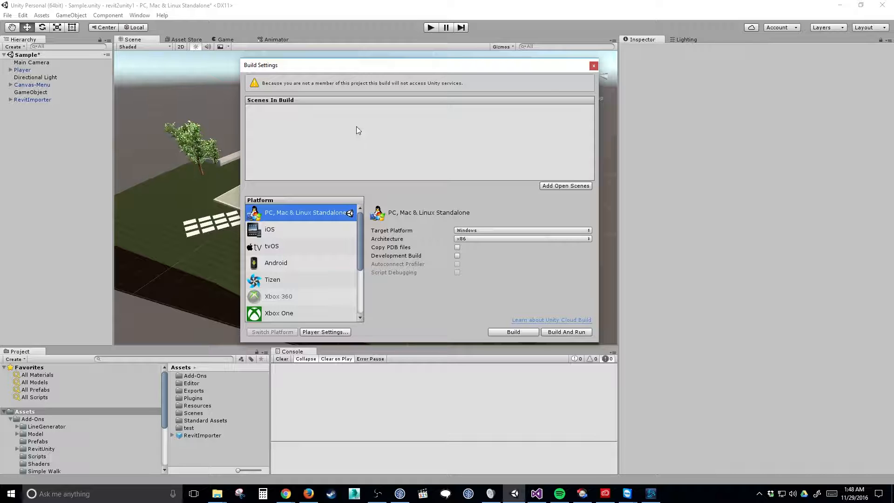
{"action": "left_click_drag", "start_coordinate": [275, 65], "coordinate": [515, 201]}
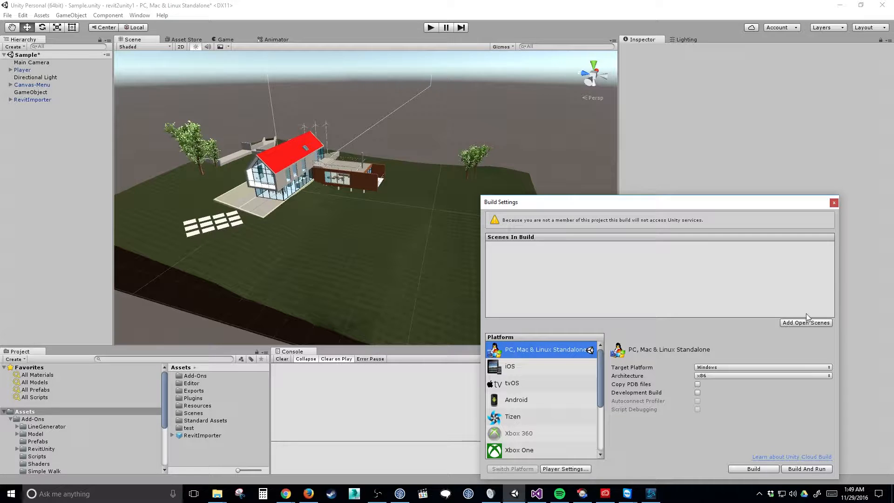
{"action": "left_click_drag", "start_coordinate": [704, 205], "coordinate": [669, 122]}
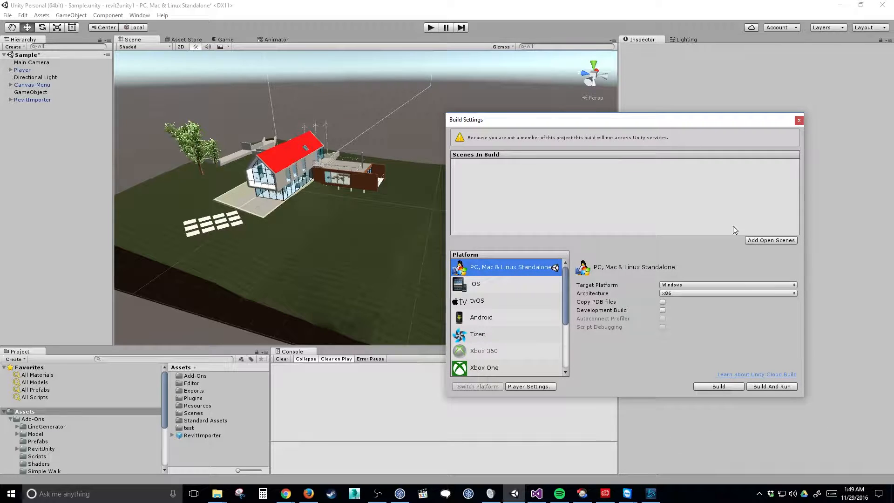
{"action": "left_click", "coordinate": [771, 241]}
Step: Remove the Sample scene from the build's scene list and add the open scene again
{"action": "left_click", "coordinate": [473, 163]}
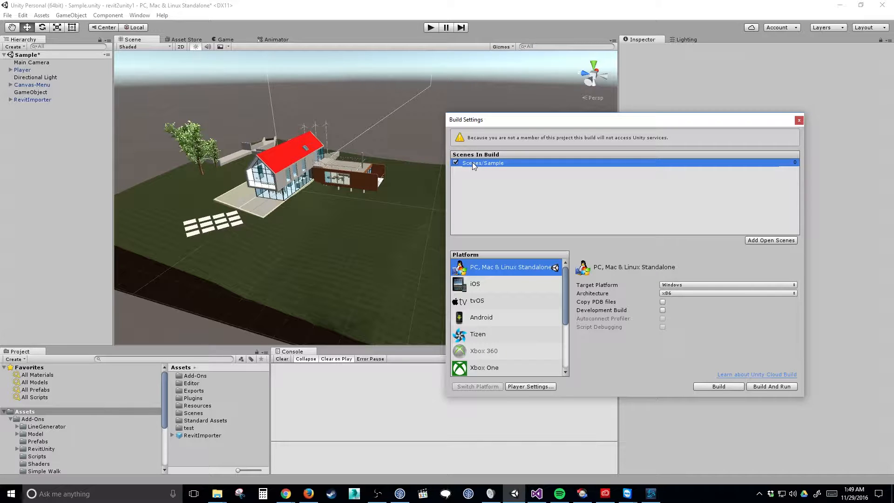
{"action": "key", "text": "Delete"}
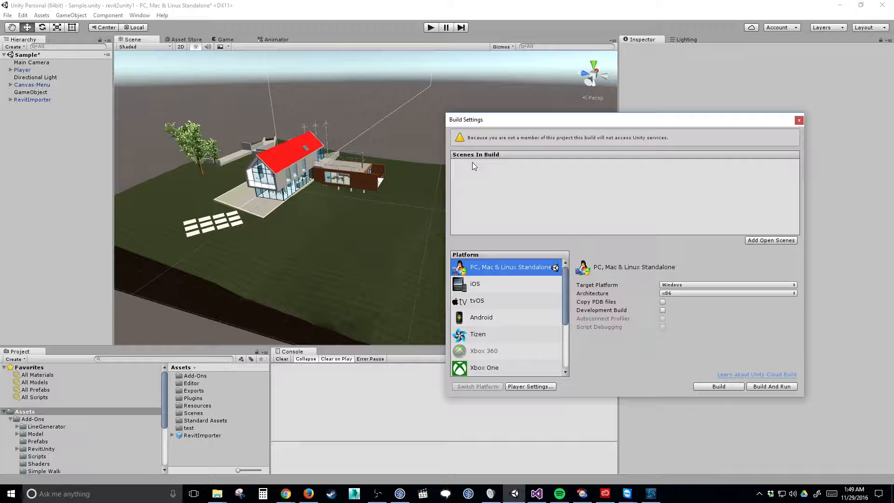
{"action": "left_click", "coordinate": [778, 241]}
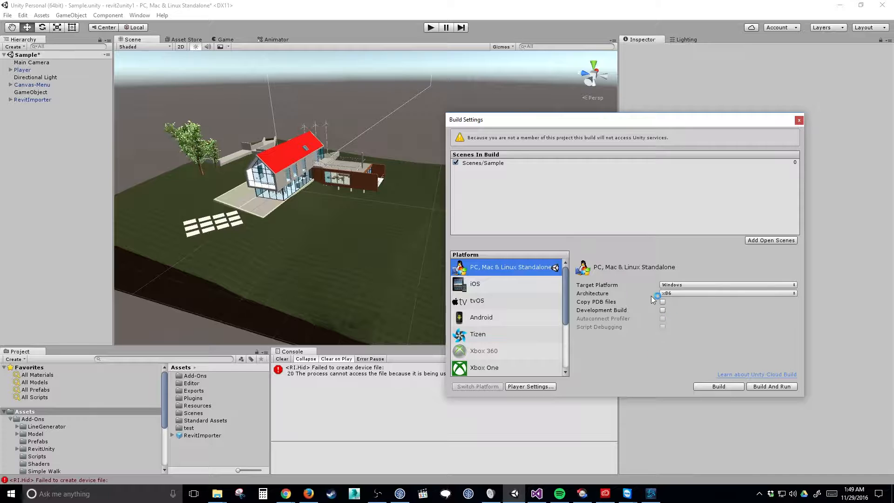
Step: Start the standalone Windows build and agree to continue without access to Unity services
{"action": "left_click", "coordinate": [706, 387]}
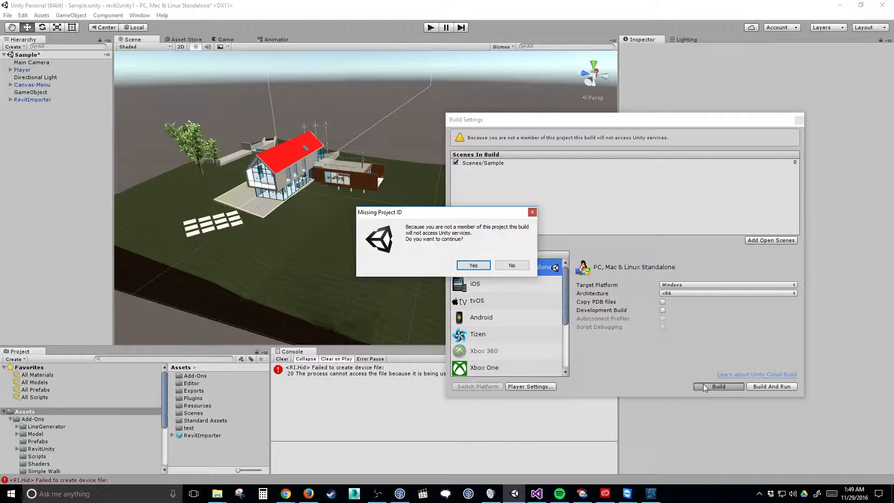
{"action": "left_click_drag", "start_coordinate": [476, 216], "coordinate": [655, 180]}
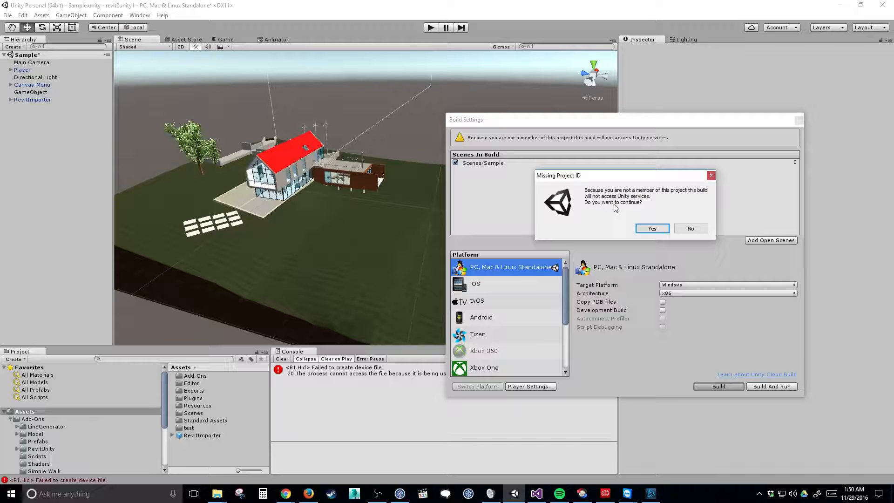
{"action": "left_click", "coordinate": [654, 228]}
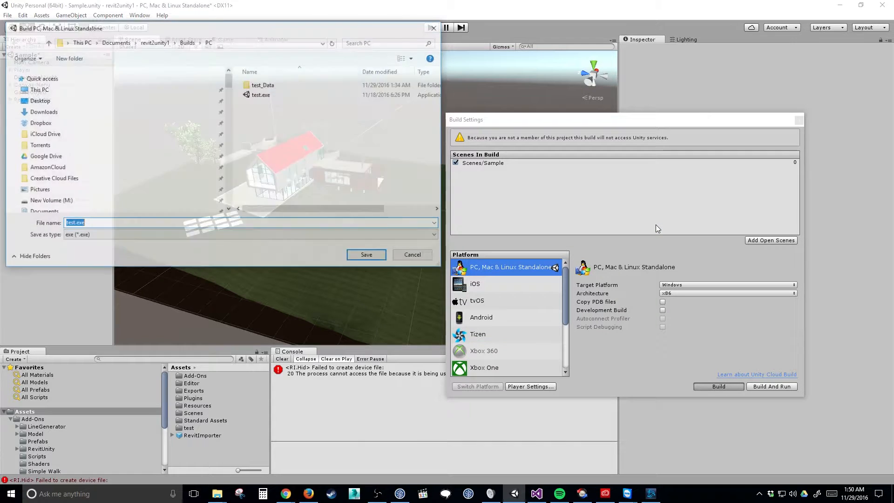
{"action": "left_click_drag", "start_coordinate": [278, 37], "coordinate": [637, 152]}
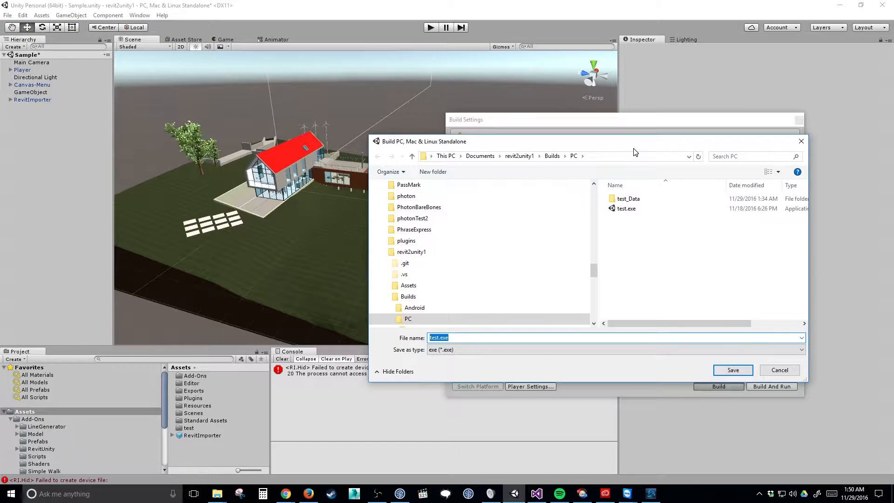
Step: Go to the revit2unity1 project folder in the save dialog and delete its existing Builds folder
{"action": "left_click", "coordinate": [518, 156]}
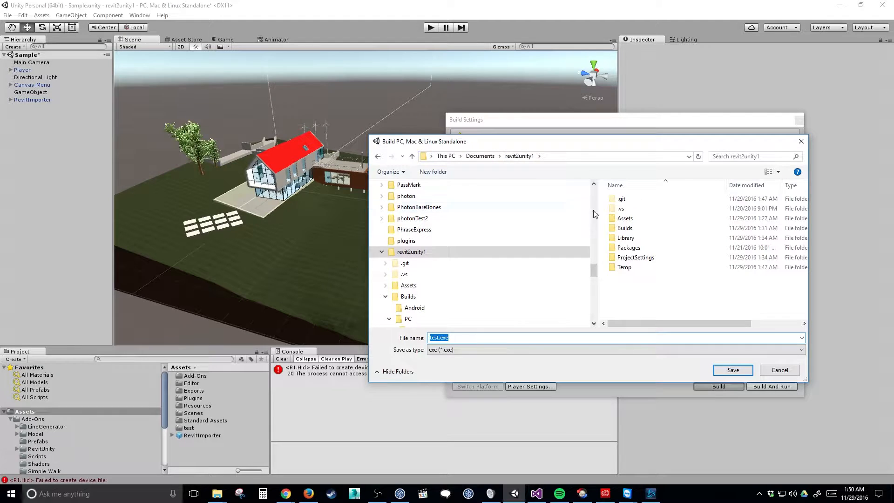
{"action": "left_click", "coordinate": [619, 228]}
{"action": "right_click", "coordinate": [619, 228]}
{"action": "left_click", "coordinate": [508, 453]}
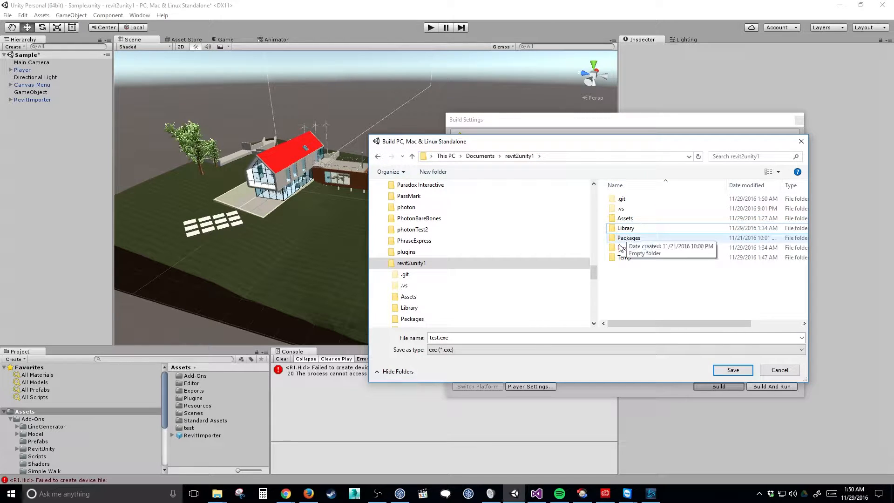
Step: Create a new folder named Builds inside the revit2unity1 project folder
{"action": "left_click", "coordinate": [432, 172]}
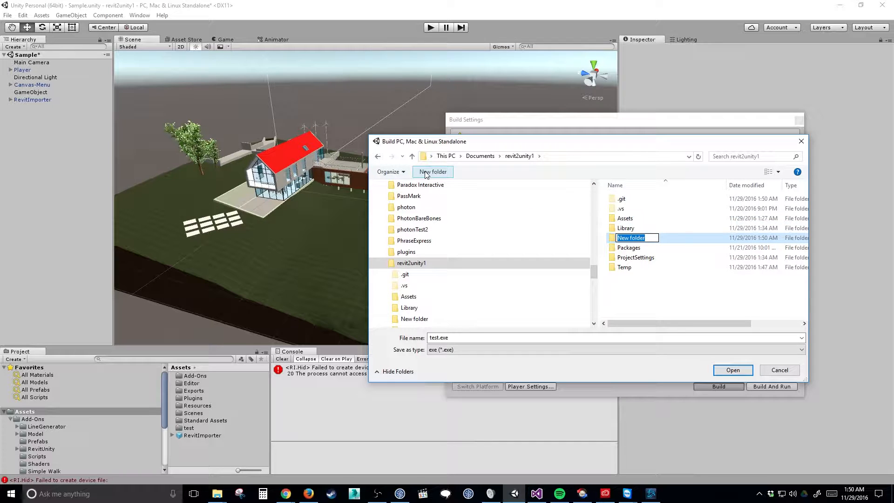
{"action": "type", "text": "Builds"}
{"action": "key", "text": "Return"}
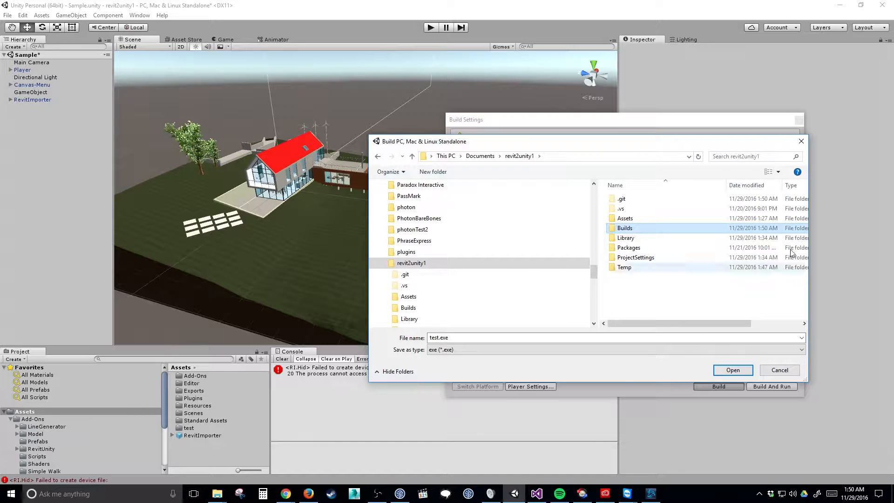
Step: Save the standalone build as SplashScreen in the new Builds folder
{"action": "left_click", "coordinate": [733, 370]}
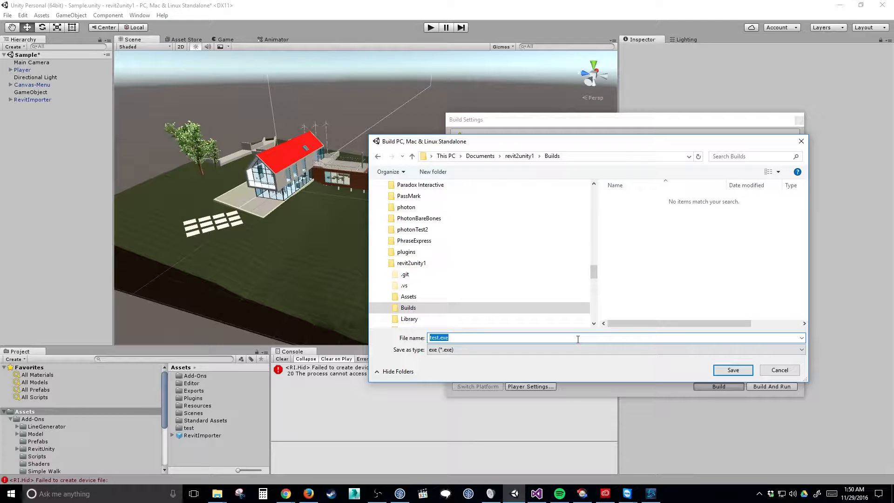
{"action": "type", "text": "SplashScreen"}
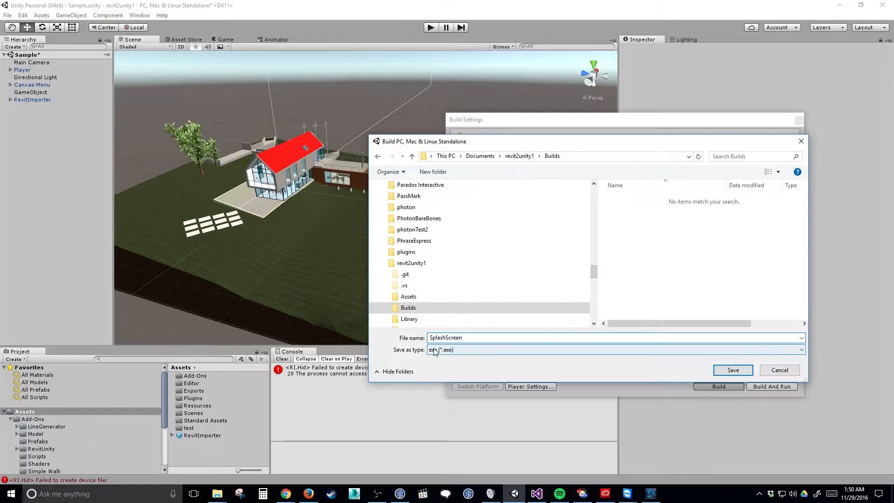
{"action": "left_click", "coordinate": [729, 371]}
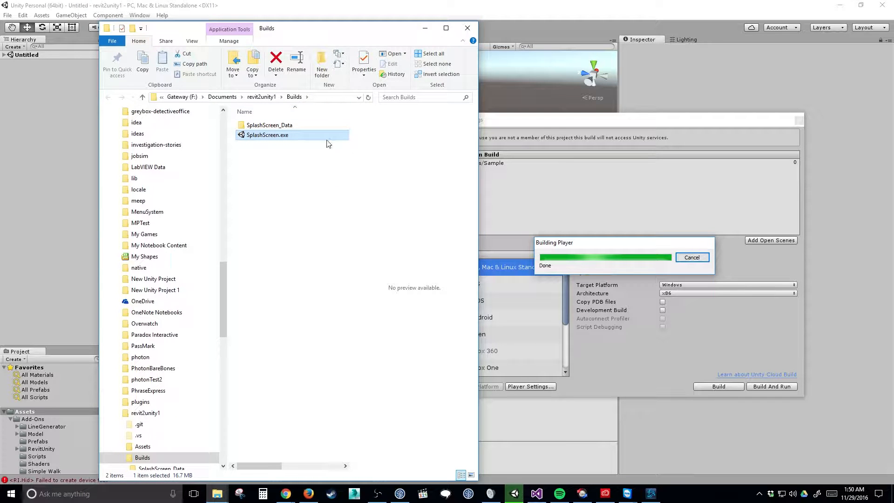
Step: Launch SplashScreen.exe from the Builds folder and start the application from its configuration dialog
{"action": "left_click_drag", "start_coordinate": [309, 29], "coordinate": [422, 91]}
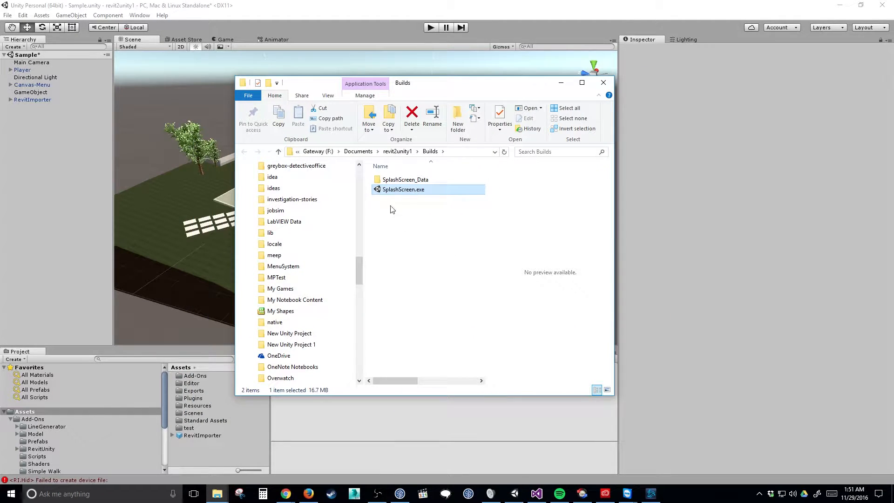
{"action": "double_click", "coordinate": [382, 190]}
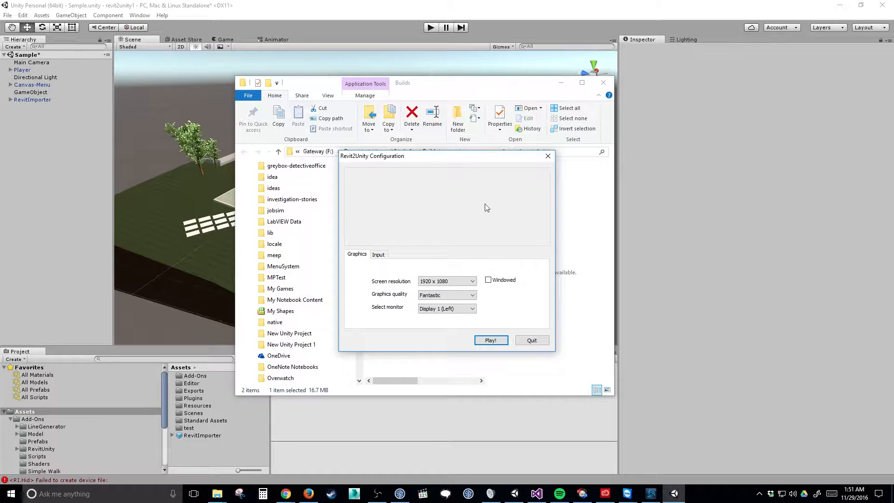
{"action": "left_click_drag", "start_coordinate": [463, 159], "coordinate": [507, 134]}
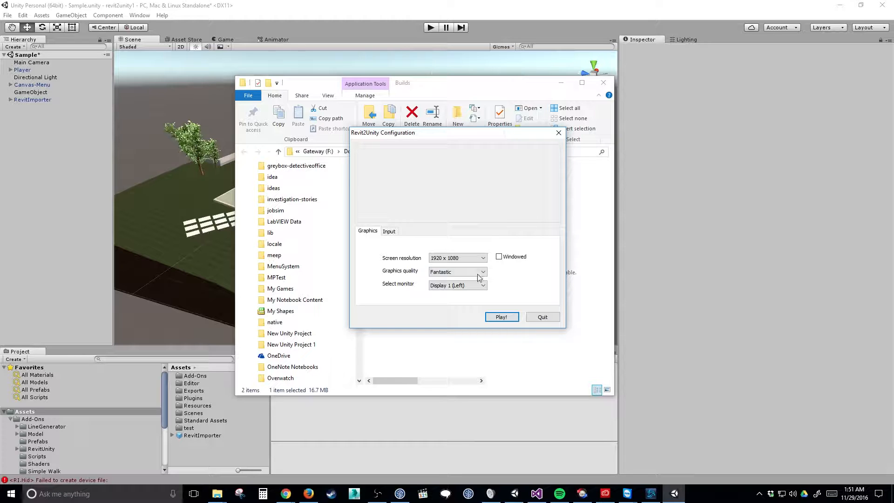
{"action": "scroll", "coordinate": [466, 259], "scroll_direction": "down", "scroll_amount": 1}
{"action": "left_click", "coordinate": [501, 317]}
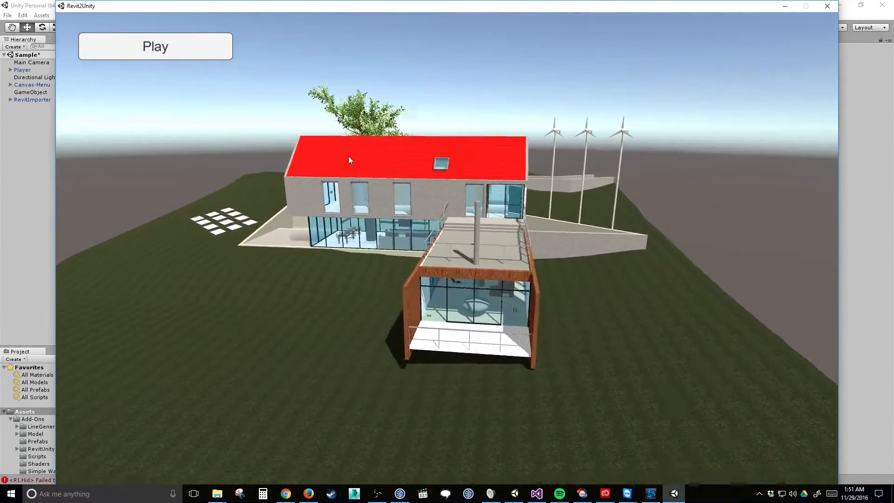
Step: Start the walkthrough in the built application and walk through the house interior to test it
{"action": "left_click", "coordinate": [206, 44]}
{"action": "key", "text": "w"}
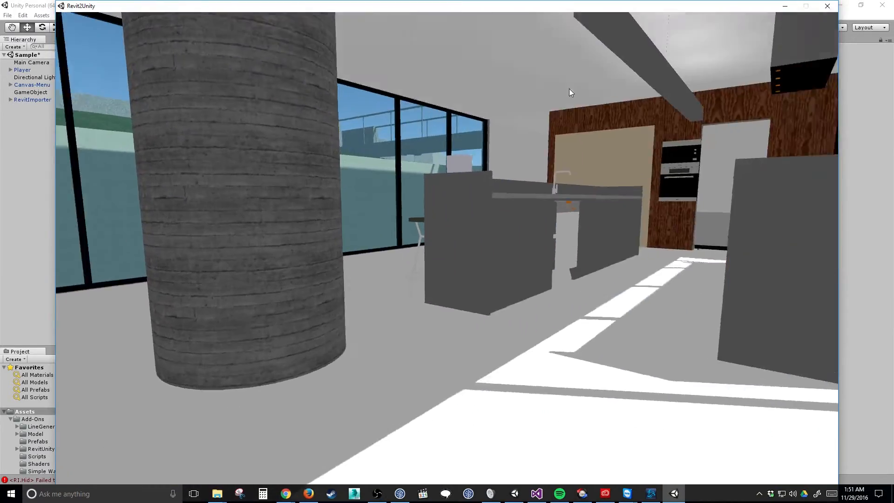
{"action": "key", "text": "w"}
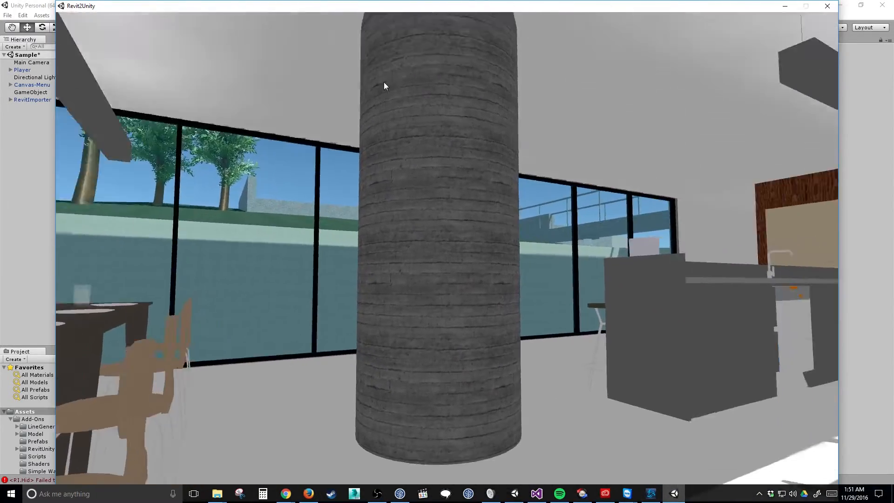
{"action": "key", "text": "w"}
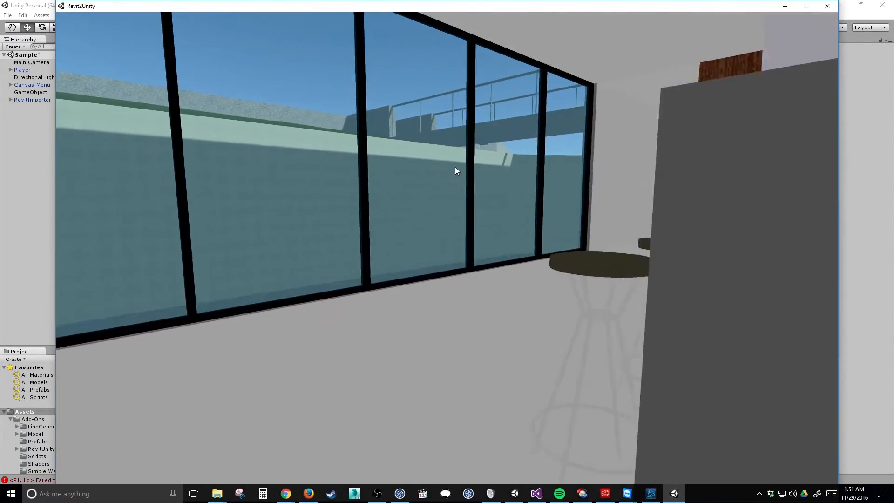
{"action": "key", "text": "w"}
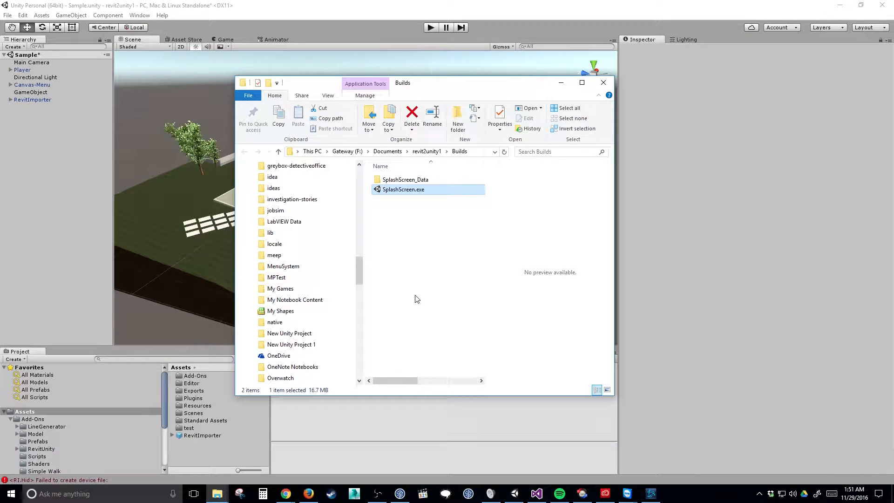
Step: Return to Unity and close the Build Settings window
{"action": "left_click", "coordinate": [424, 5]}
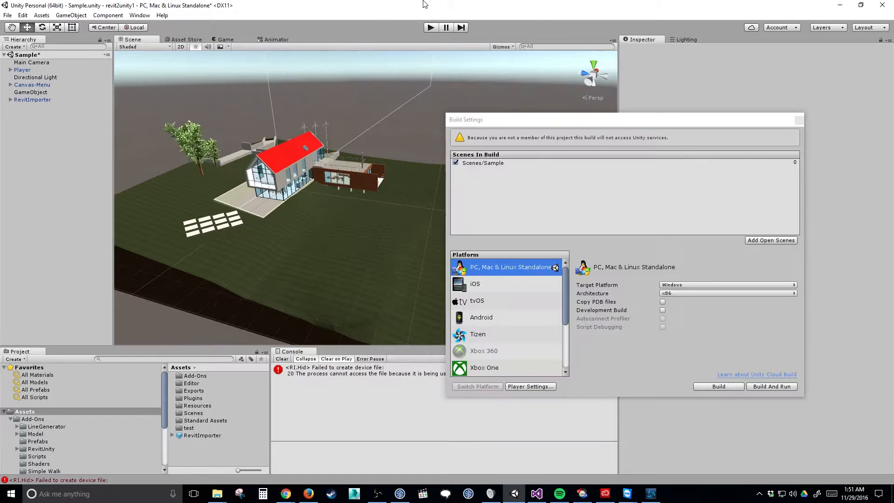
{"action": "left_click_drag", "start_coordinate": [570, 124], "coordinate": [292, 149]}
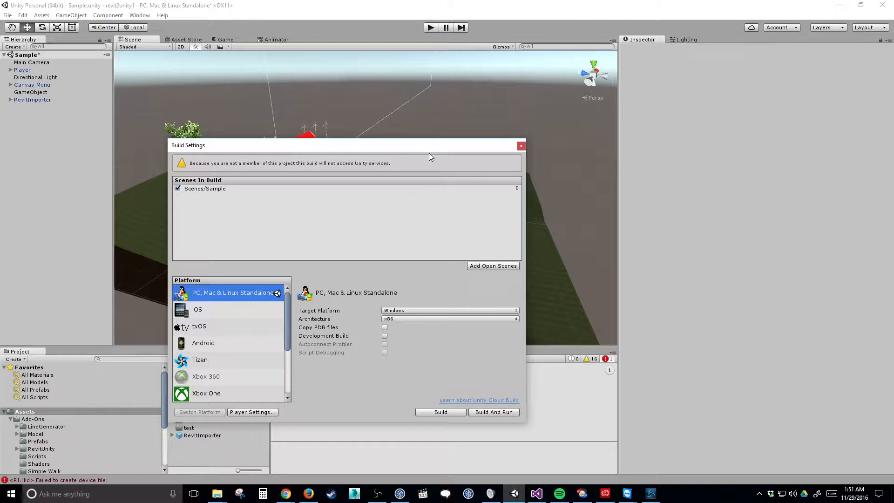
{"action": "left_click", "coordinate": [521, 147]}
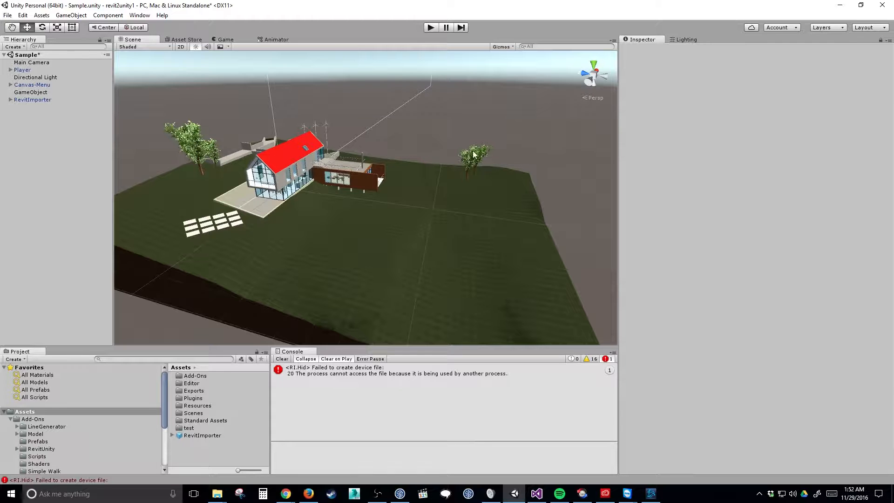
Step: Capture a rectangular Snipping Tool snip of the Scene view showing the red-roofed house and its brick extension close up
{"action": "left_click_drag", "start_coordinate": [308, 160], "coordinate": [357, 251], "text": "alt"}
{"action": "scroll", "coordinate": [356, 250], "scroll_direction": "up", "scroll_amount": 4}
{"action": "scroll", "coordinate": [357, 250], "scroll_direction": "up", "scroll_amount": 8}
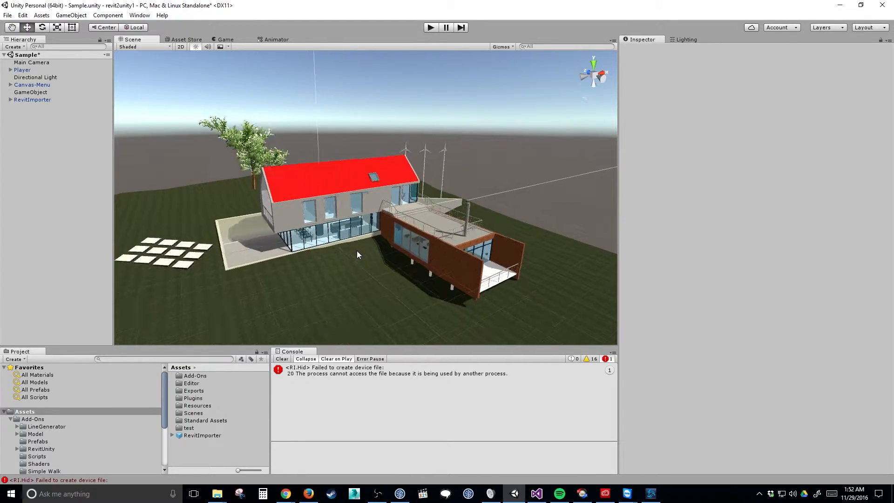
{"action": "left_click_drag", "start_coordinate": [357, 251], "coordinate": [381, 189], "text": "alt"}
{"action": "scroll", "coordinate": [380, 188], "scroll_direction": "down", "scroll_amount": 2}
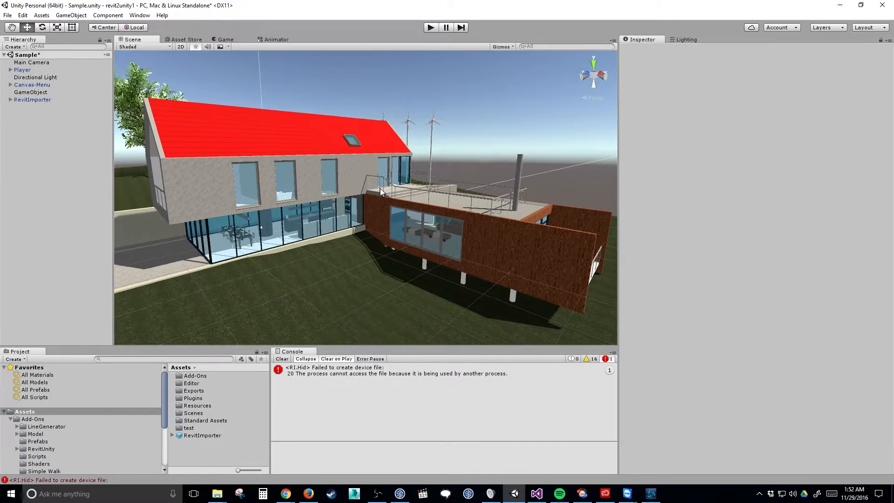
{"action": "left_click", "coordinate": [240, 494]}
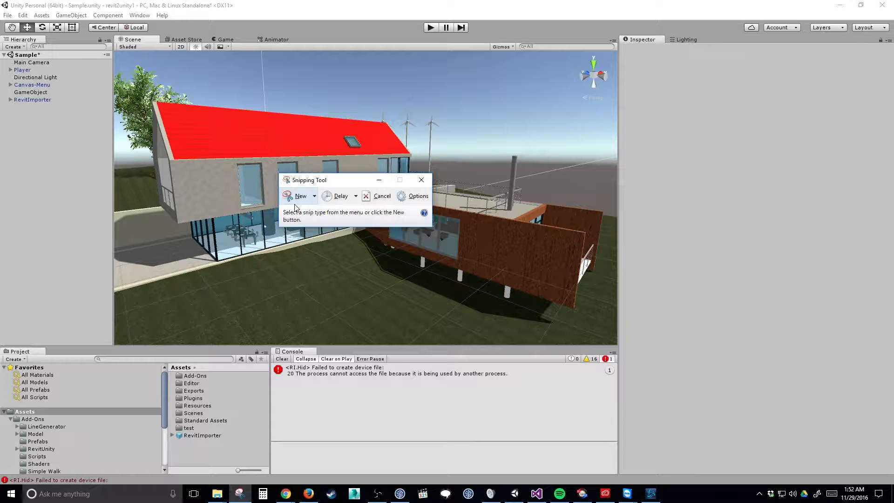
{"action": "left_click", "coordinate": [295, 206]}
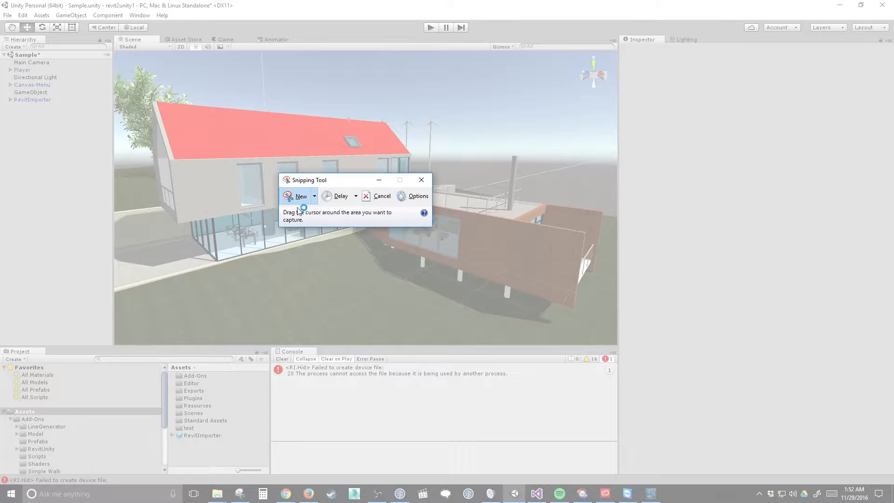
{"action": "left_click_drag", "start_coordinate": [126, 75], "coordinate": [608, 325]}
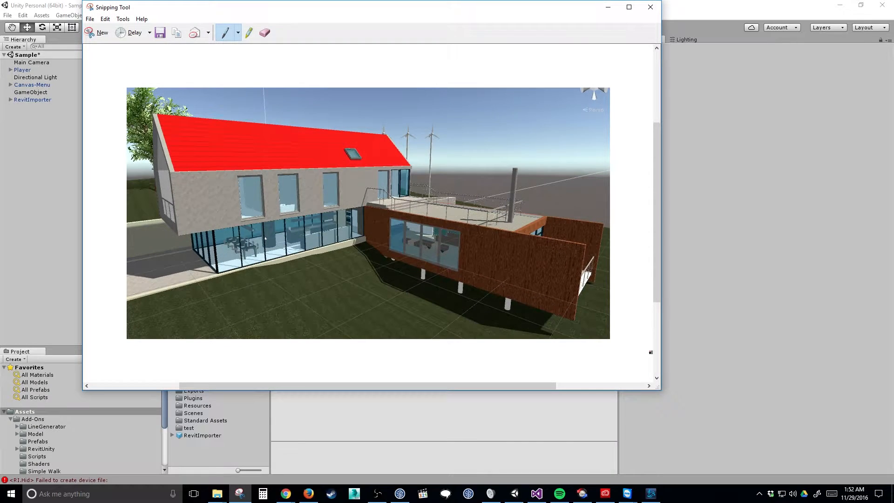
Step: Save the snip as the PNG file splash in the Google Drive folder
{"action": "left_click", "coordinate": [160, 32]}
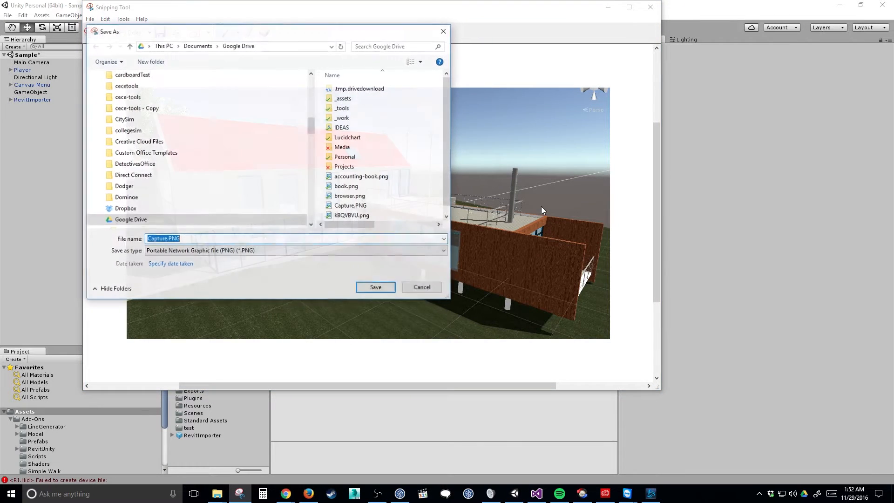
{"action": "type", "text": "desk"}
{"action": "key", "text": "BackSpace"}
{"action": "key", "text": "BackSpace"}
{"action": "key", "text": "BackSpace"}
{"action": "key", "text": "BackSpace"}
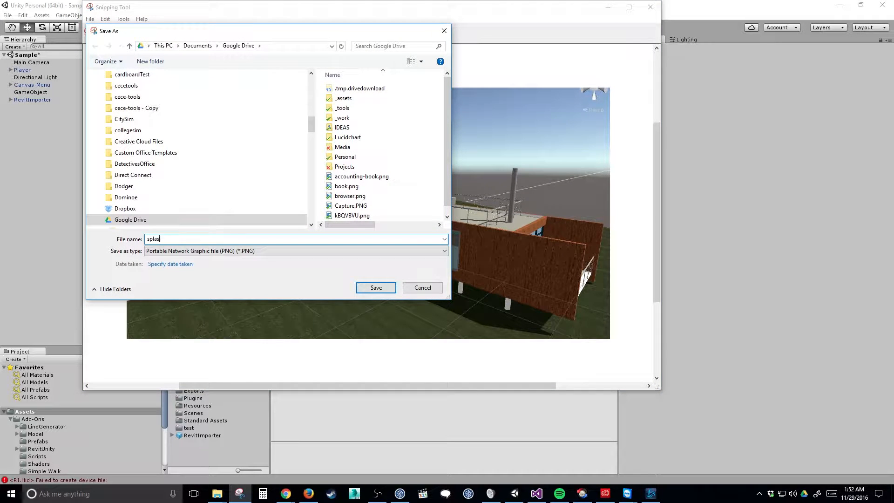
{"action": "key", "text": "Return"}
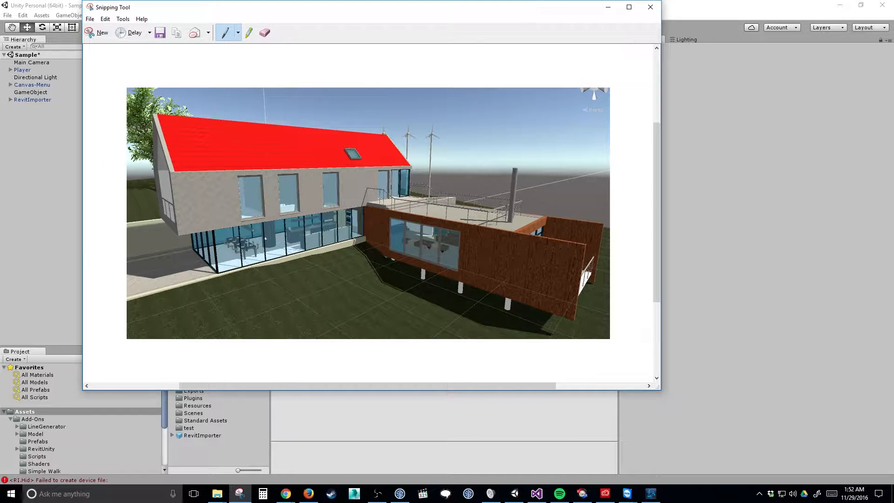
Step: Minimize Unity, save the snip again as splash.PNG on the Desktop, and close the Snipping Tool
{"action": "left_click", "coordinate": [651, 7]}
{"action": "left_click", "coordinate": [840, 5]}
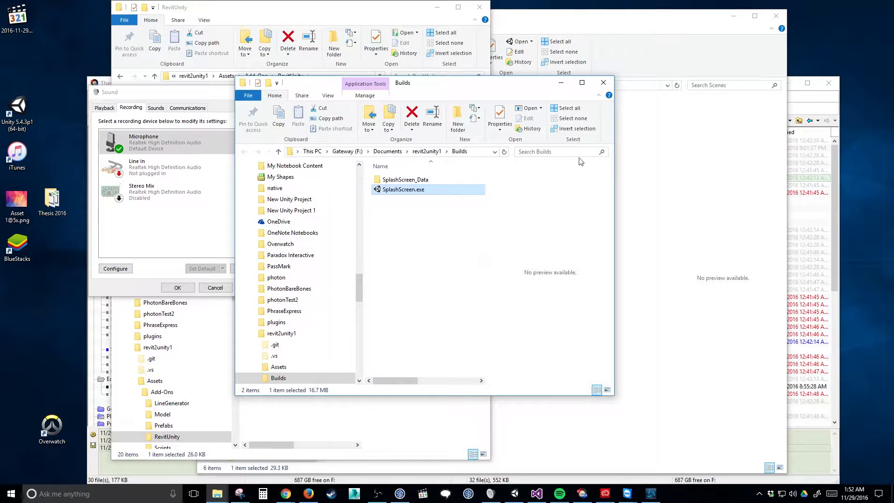
{"action": "left_click", "coordinate": [21, 314]}
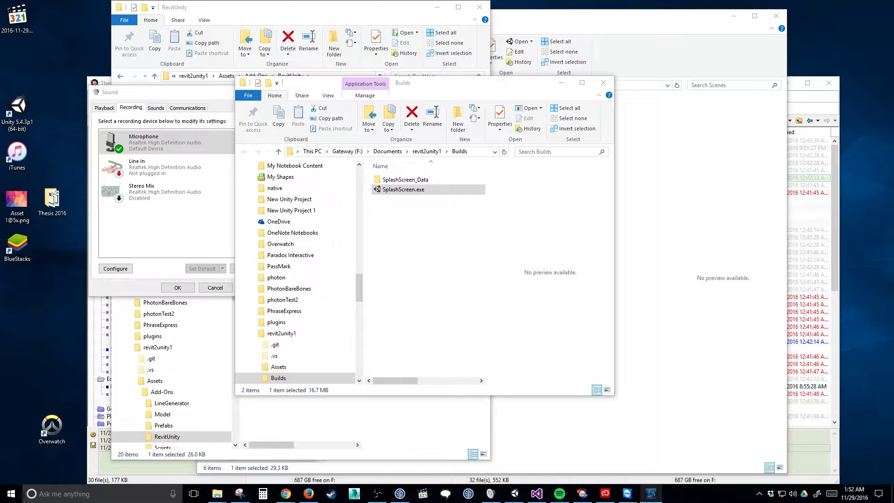
{"action": "left_click", "coordinate": [241, 493]}
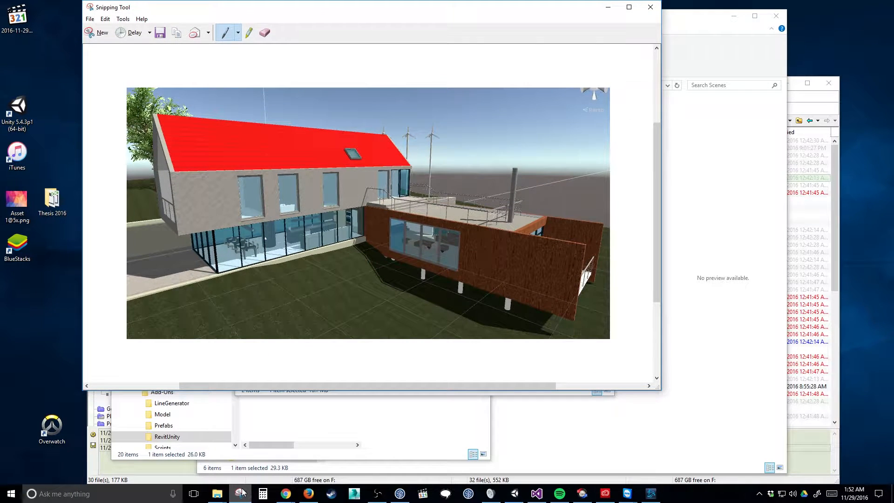
{"action": "left_click", "coordinate": [160, 34]}
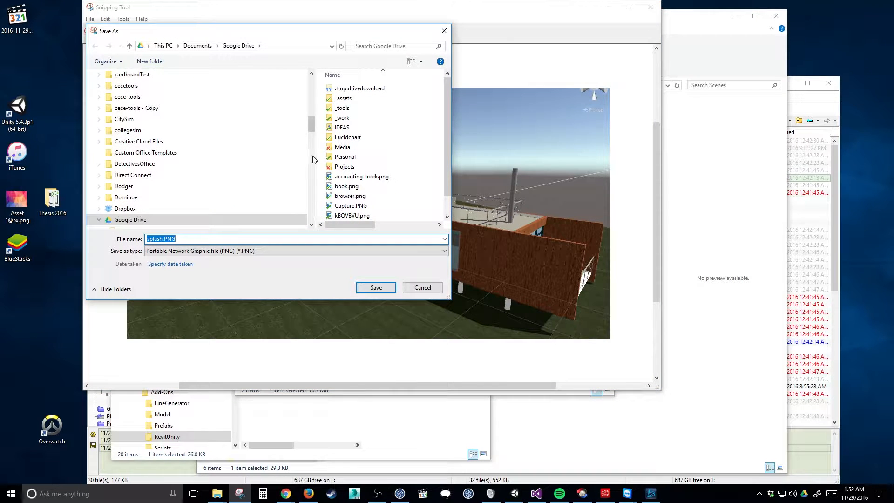
{"action": "scroll", "coordinate": [313, 160], "scroll_direction": "up", "scroll_amount": 10}
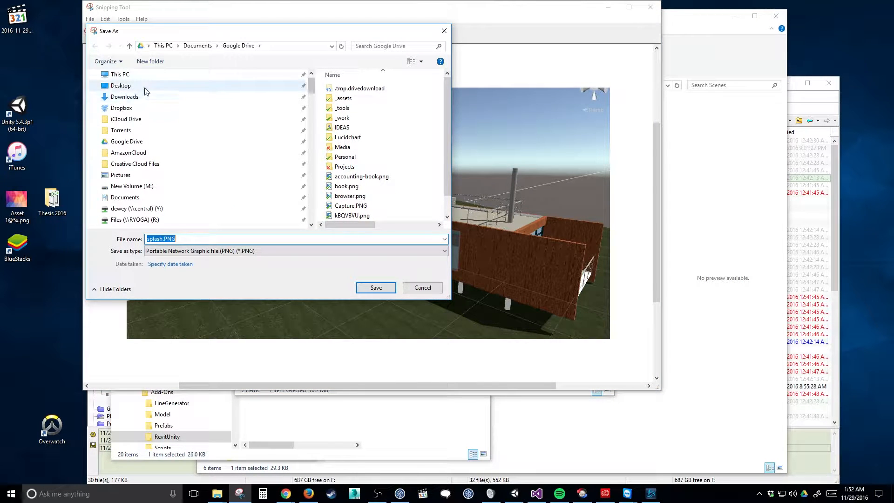
{"action": "left_click", "coordinate": [145, 87]}
{"action": "left_click", "coordinate": [375, 288]}
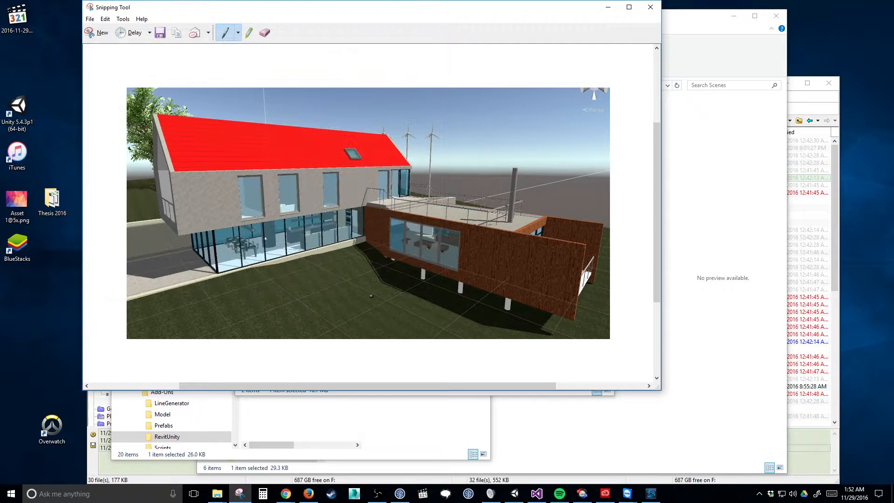
{"action": "left_click", "coordinate": [651, 7]}
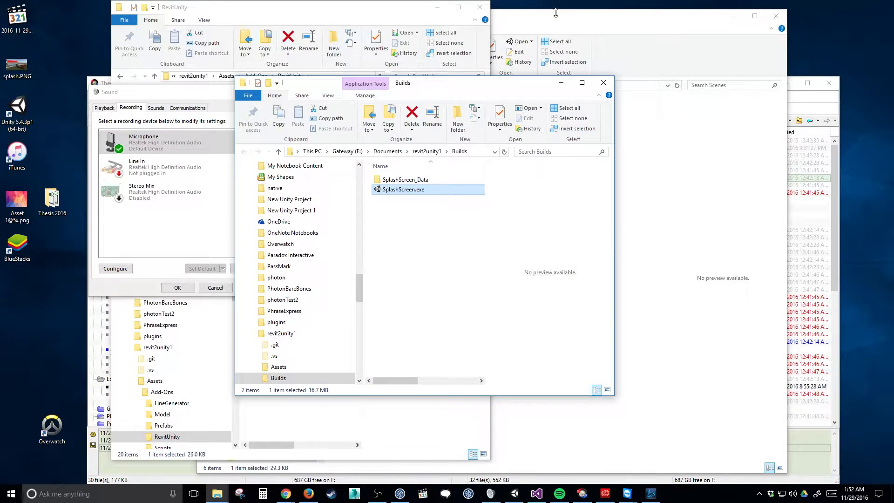
{"action": "right_click", "coordinate": [20, 75]}
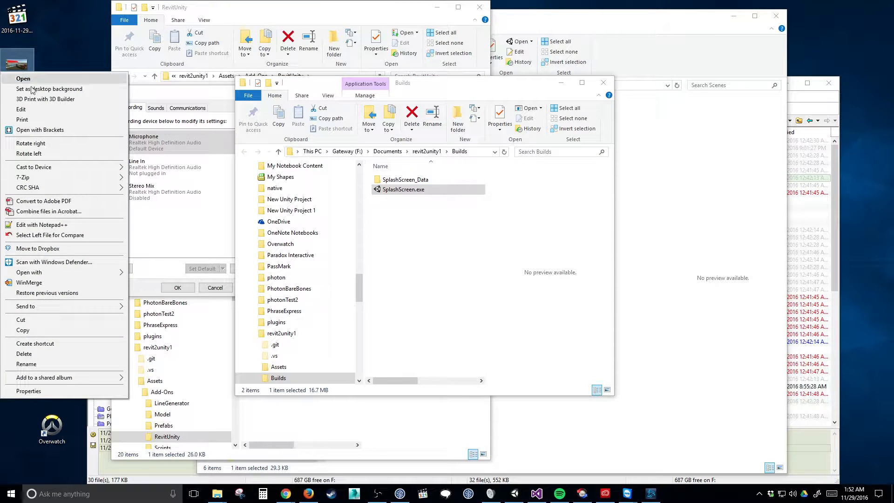
{"action": "mouse_move", "coordinate": [85, 276]}
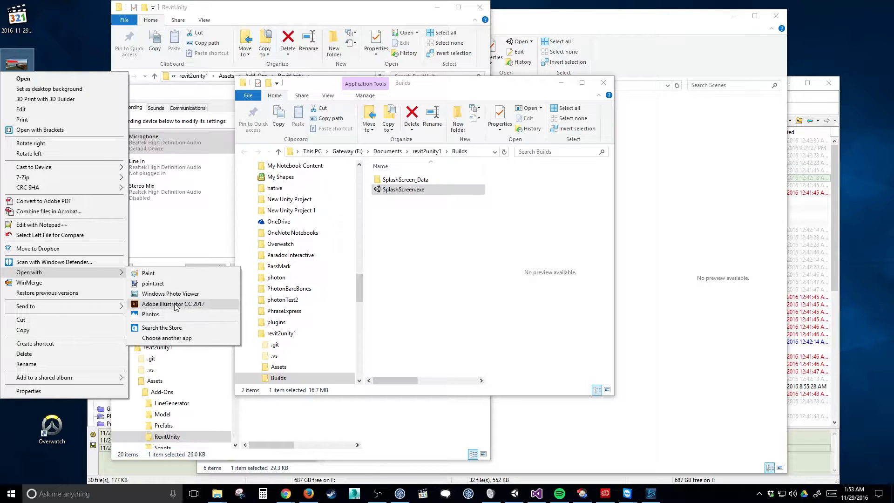
{"action": "left_click", "coordinate": [166, 338]}
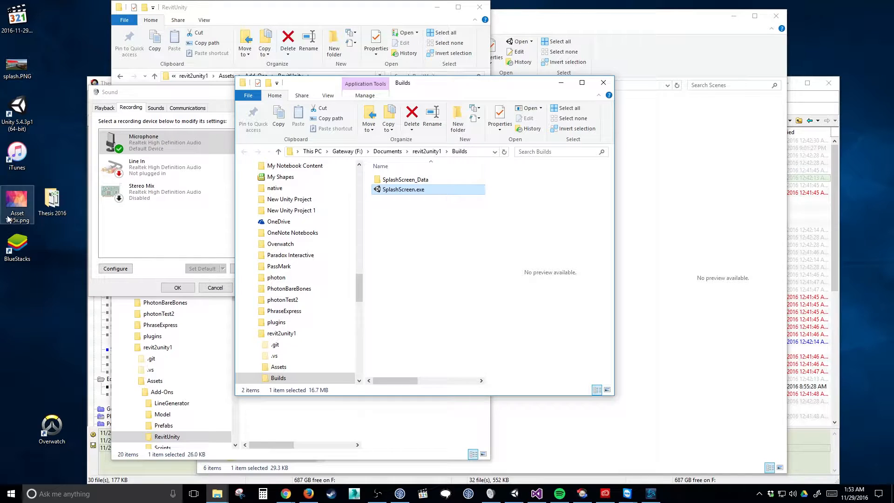
Step: Open the properties of splash.PNG on the desktop and start browsing the PC for a different app to open PNG files
{"action": "right_click", "coordinate": [22, 69]}
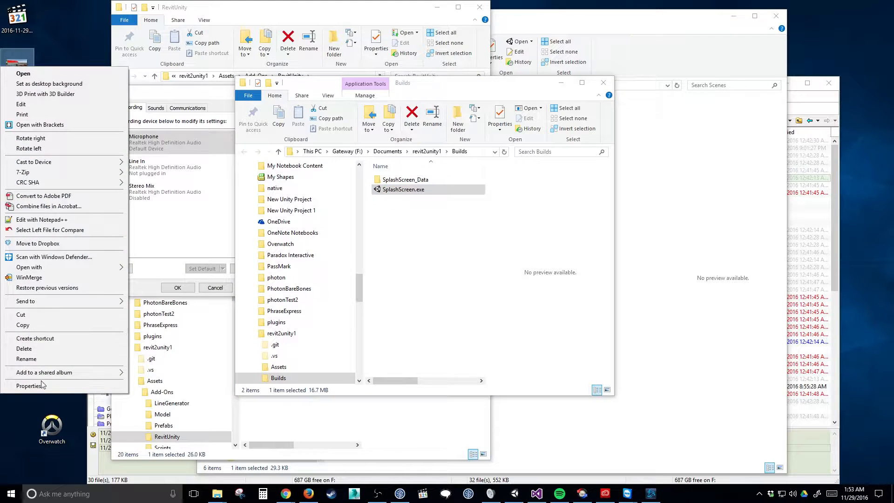
{"action": "left_click", "coordinate": [42, 385]}
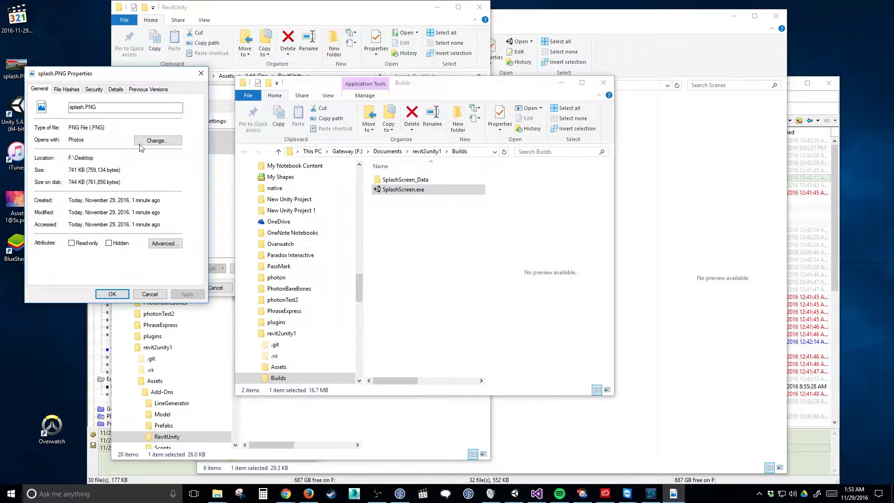
{"action": "left_click", "coordinate": [140, 142]}
{"action": "left_click", "coordinate": [156, 141]}
{"action": "scroll", "coordinate": [493, 266], "scroll_direction": "down", "scroll_amount": 1}
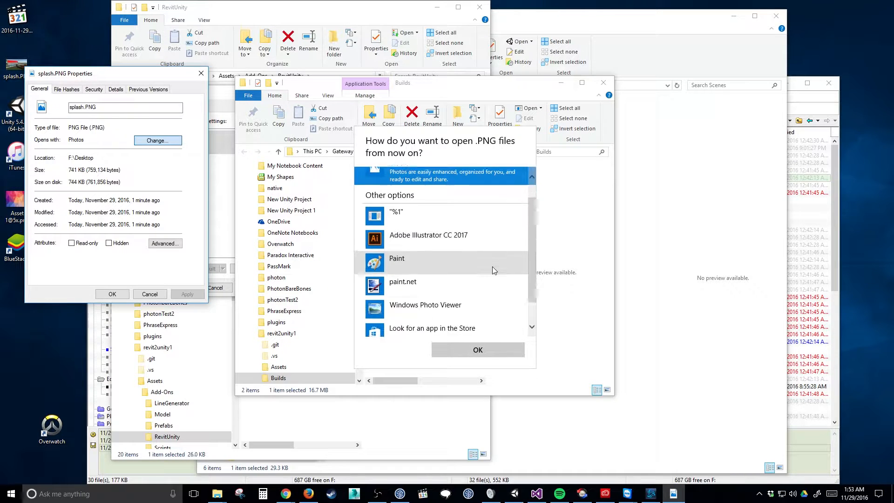
{"action": "scroll", "coordinate": [492, 266], "scroll_direction": "down", "scroll_amount": 1}
{"action": "scroll", "coordinate": [385, 321], "scroll_direction": "up", "scroll_amount": 2}
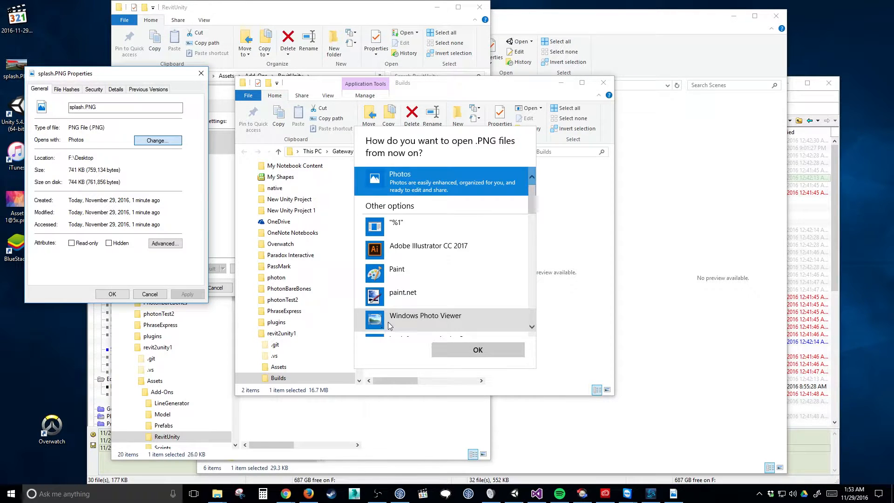
{"action": "scroll", "coordinate": [397, 305], "scroll_direction": "down", "scroll_amount": 5}
{"action": "scroll", "coordinate": [397, 305], "scroll_direction": "down", "scroll_amount": 2}
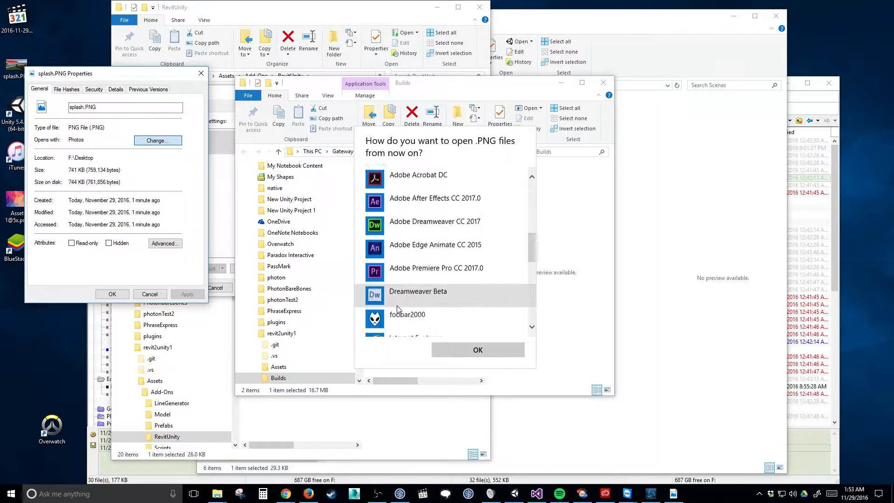
{"action": "scroll", "coordinate": [397, 307], "scroll_direction": "down", "scroll_amount": 10}
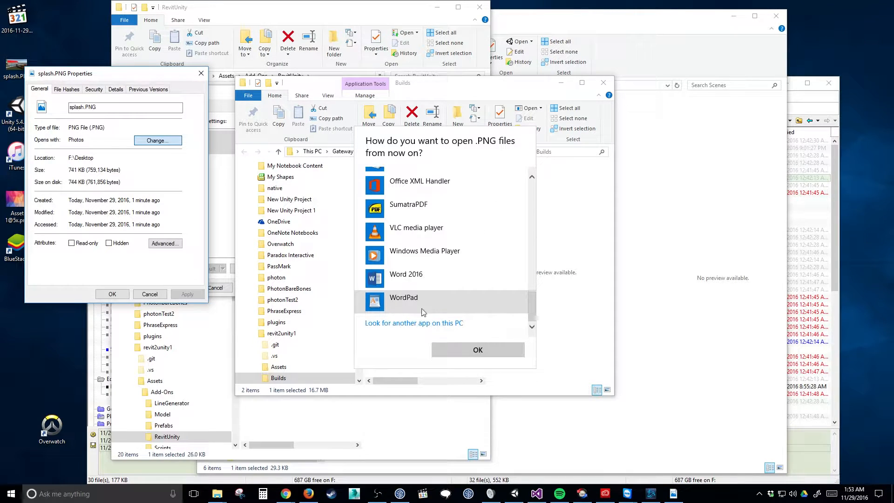
{"action": "left_click_drag", "start_coordinate": [532, 308], "coordinate": [562, 307]}
{"action": "left_click", "coordinate": [441, 328]}
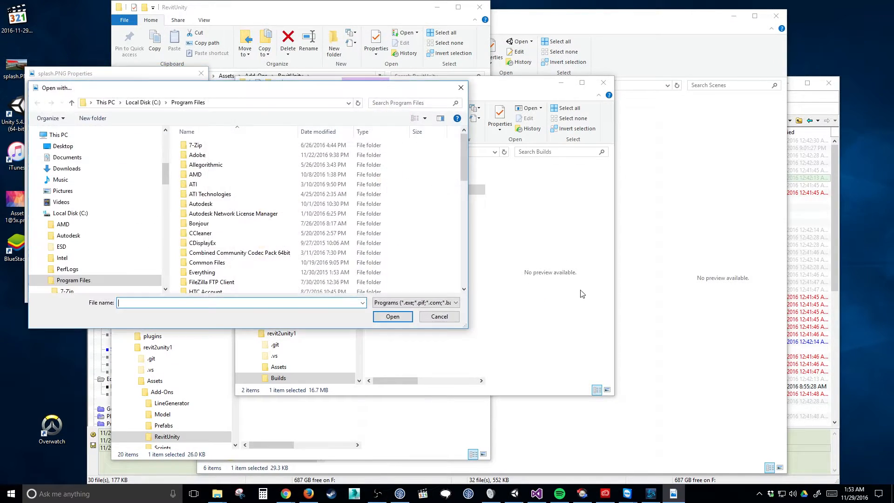
Step: Choose Photoshop.exe from the Adobe Photoshop CC 2017 folder on Gateway (F:) as the default app for PNG files
{"action": "left_click_drag", "start_coordinate": [250, 90], "coordinate": [418, 137]}
{"action": "mouse_move", "coordinate": [332, 218]}
{"action": "left_mouse_down"}
{"action": "mouse_move", "coordinate": [344, 186]}
{"action": "mouse_move", "coordinate": [340, 219]}
{"action": "left_mouse_up"}
{"action": "left_click_drag", "start_coordinate": [338, 232], "coordinate": [352, 218]}
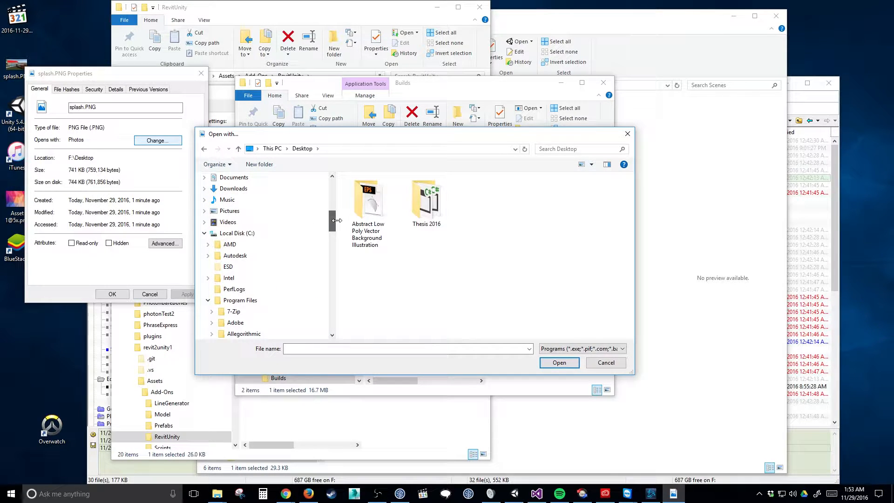
{"action": "left_click", "coordinate": [204, 233]}
{"action": "left_click", "coordinate": [204, 255]}
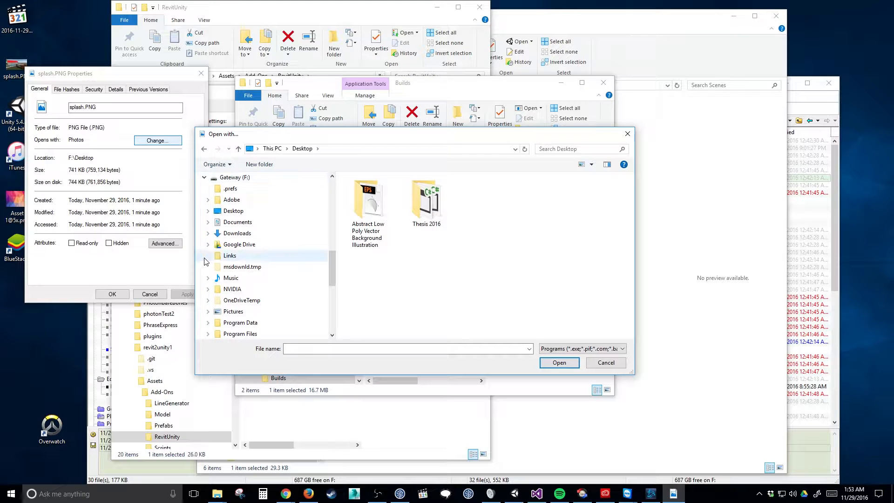
{"action": "left_click", "coordinate": [250, 199]}
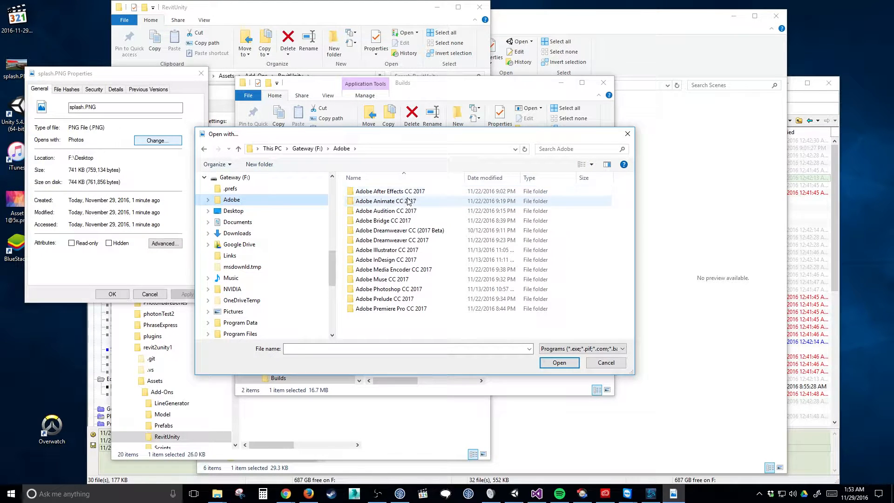
{"action": "double_click", "coordinate": [396, 289]}
{"action": "scroll", "coordinate": [399, 294], "scroll_direction": "down", "scroll_amount": 2}
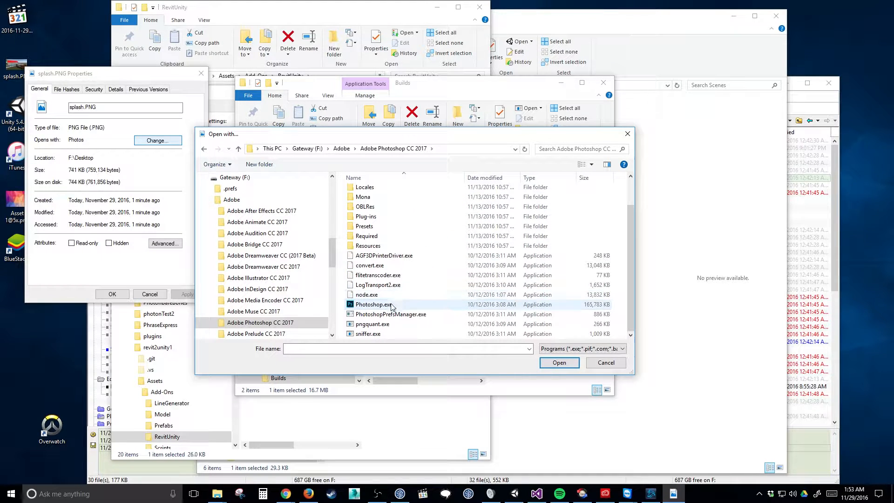
{"action": "left_click", "coordinate": [389, 305]}
{"action": "left_click", "coordinate": [552, 367]}
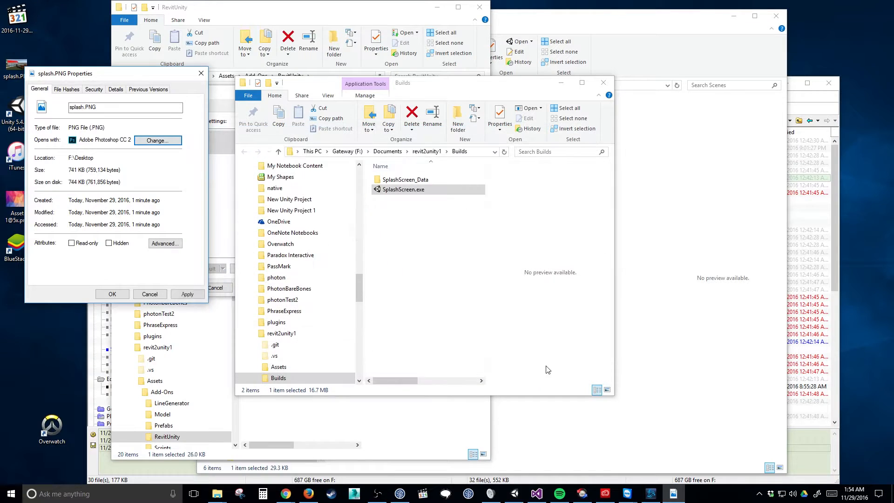
Step: Apply the file association, close the properties, and open splash.PNG from the desktop in Photoshop
{"action": "left_click", "coordinate": [187, 294]}
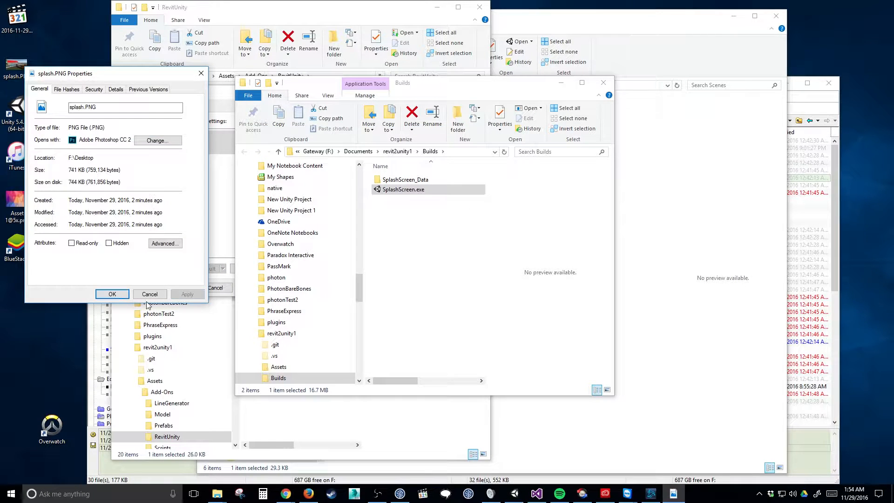
{"action": "left_click", "coordinate": [122, 295]}
{"action": "double_click", "coordinate": [18, 70]}
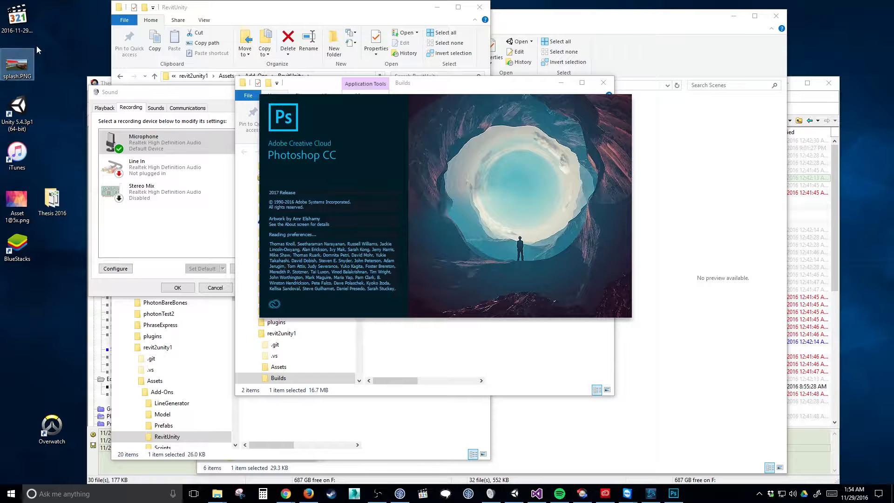
Step: Switch to Chrome, look up the maximum Unity config dialog banner size in the search result, and return to Photoshop
{"action": "left_click", "coordinate": [4, 117]}
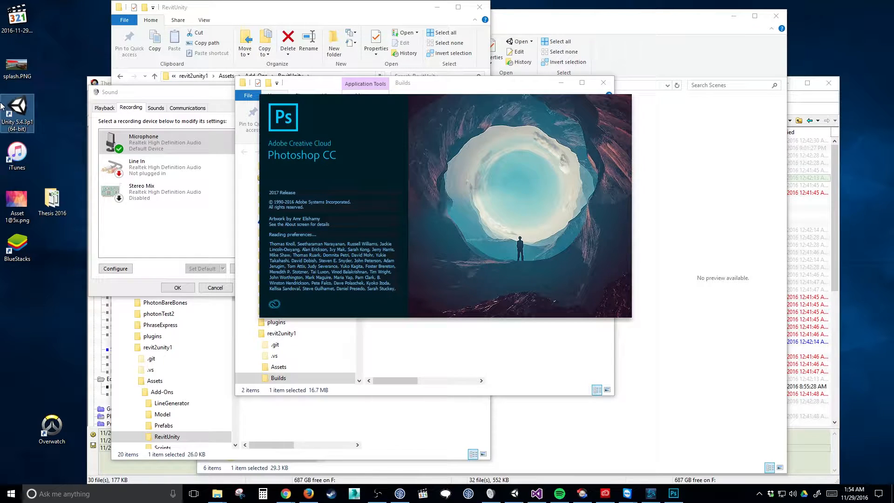
{"action": "double_click", "coordinate": [2, 131]}
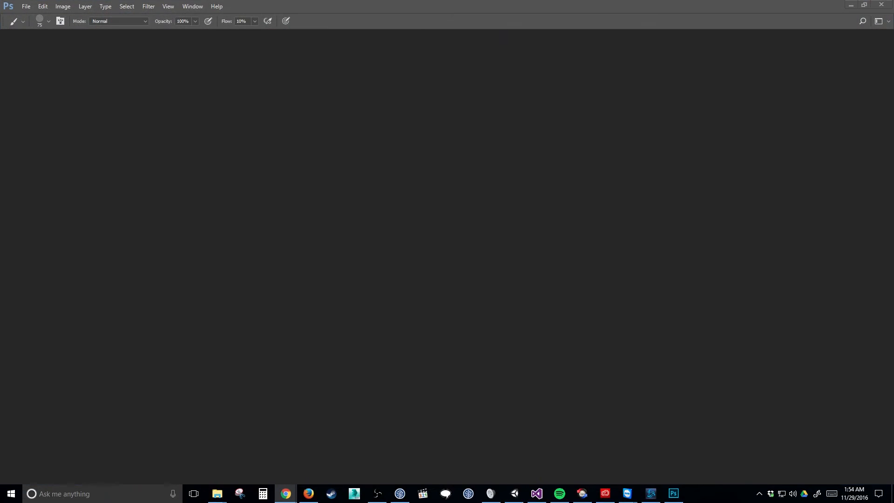
{"action": "left_click", "coordinate": [286, 494]}
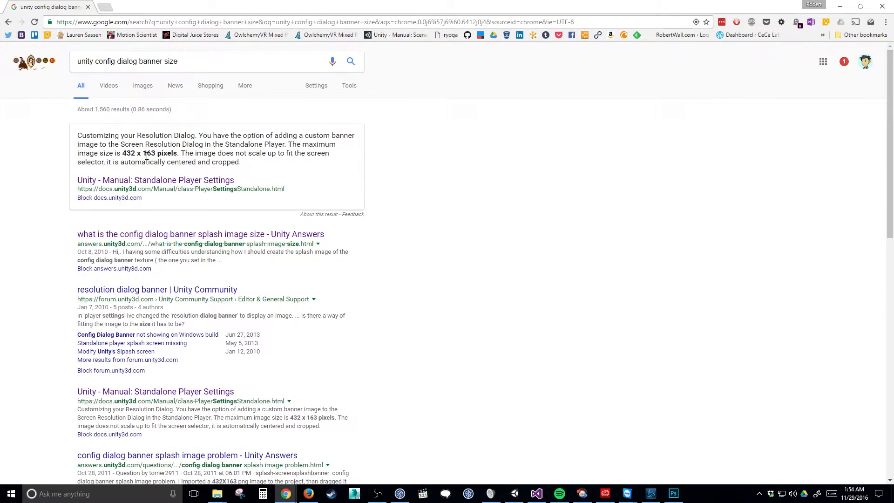
{"action": "left_click_drag", "start_coordinate": [122, 153], "coordinate": [178, 152]}
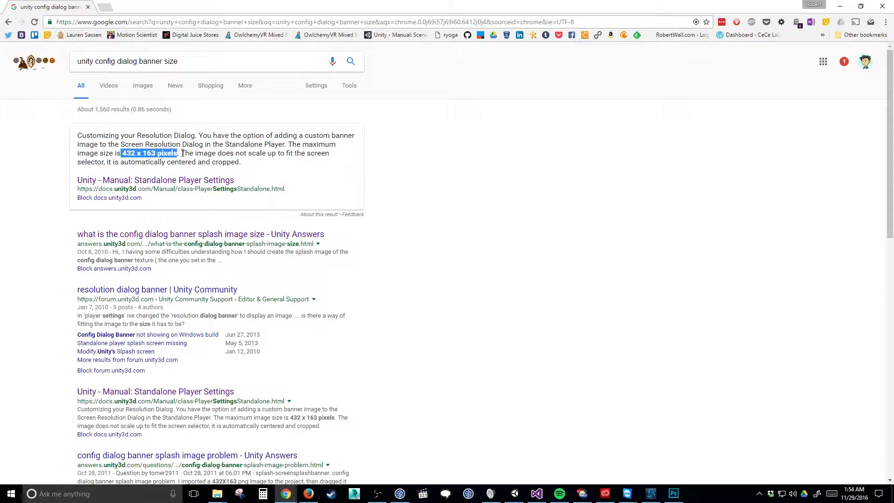
{"action": "key", "text": "super+Down"}
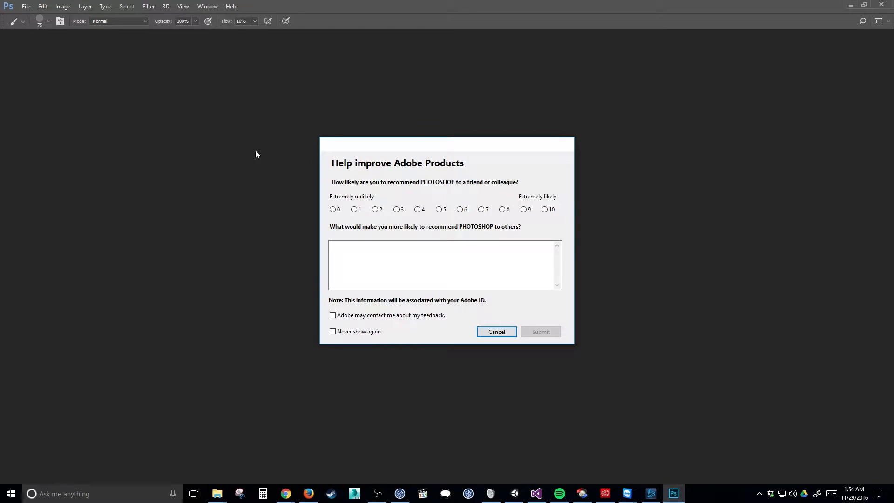
Step: Dismiss the Adobe feedback survey and collapse the brush presets covering the image
{"action": "left_click", "coordinate": [508, 333]}
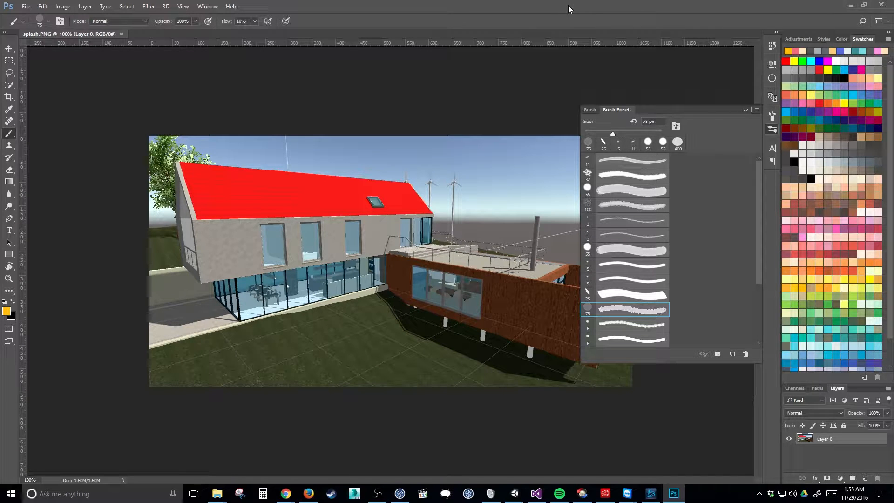
{"action": "left_click", "coordinate": [745, 109]}
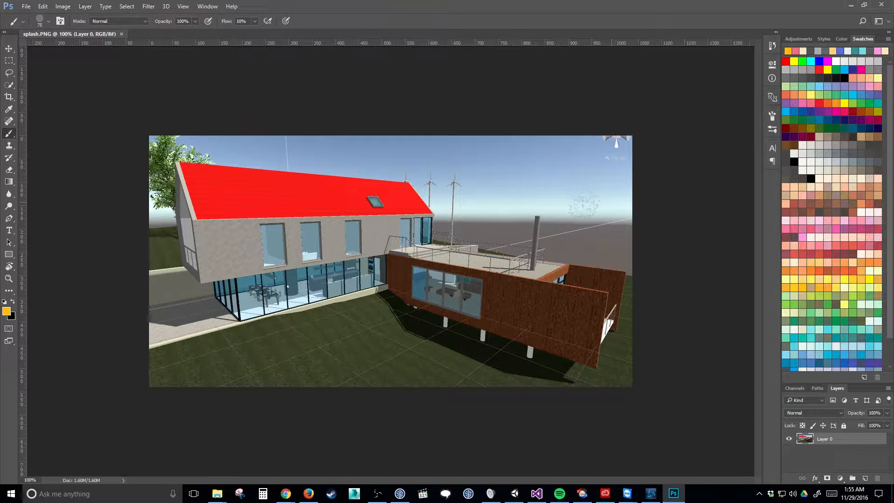
Step: Crop the image to a square of about 487 px around the red-roofed part of the house
{"action": "key", "text": "z"}
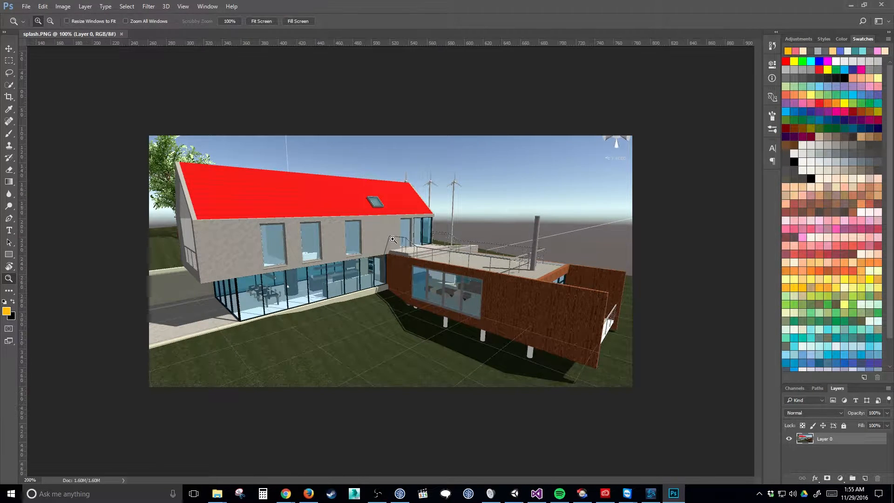
{"action": "left_click", "coordinate": [392, 239]}
{"action": "left_click", "coordinate": [393, 238], "text": "alt"}
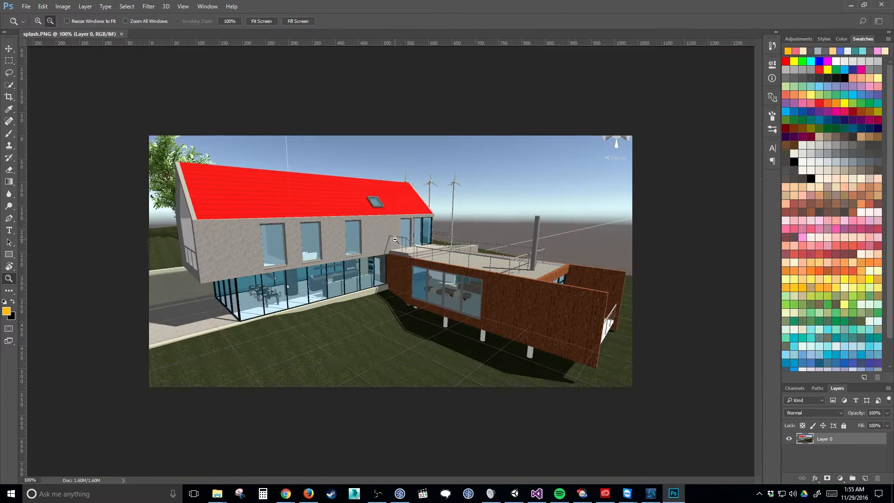
{"action": "left_click", "coordinate": [394, 240], "text": "alt"}
{"action": "left_click", "coordinate": [395, 240]}
{"action": "key", "text": "c"}
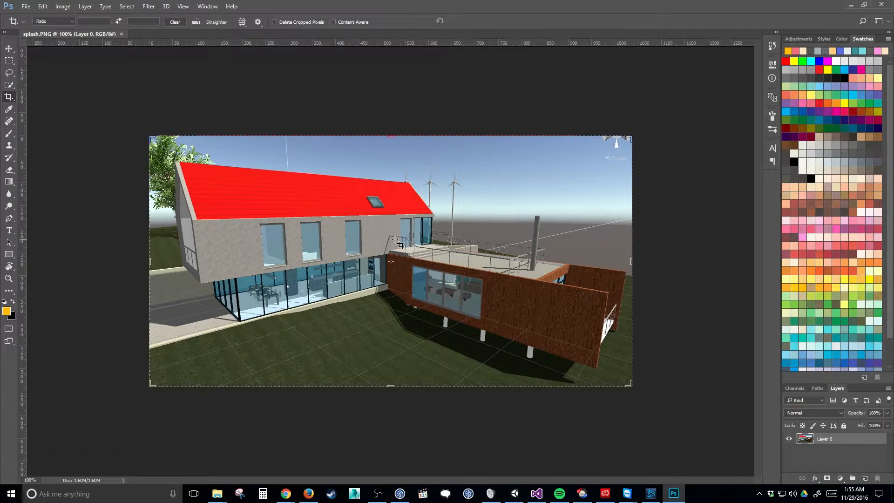
{"action": "left_click_drag", "start_coordinate": [170, 141], "coordinate": [532, 369]}
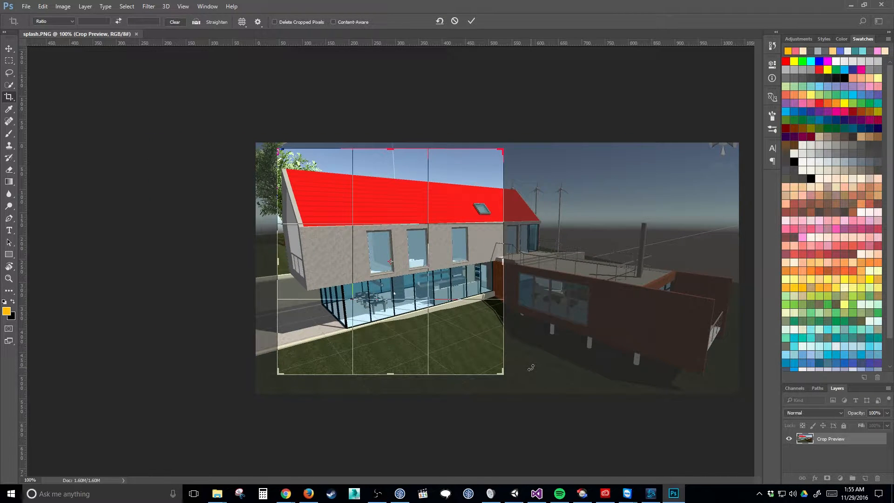
{"action": "key", "text": "Return"}
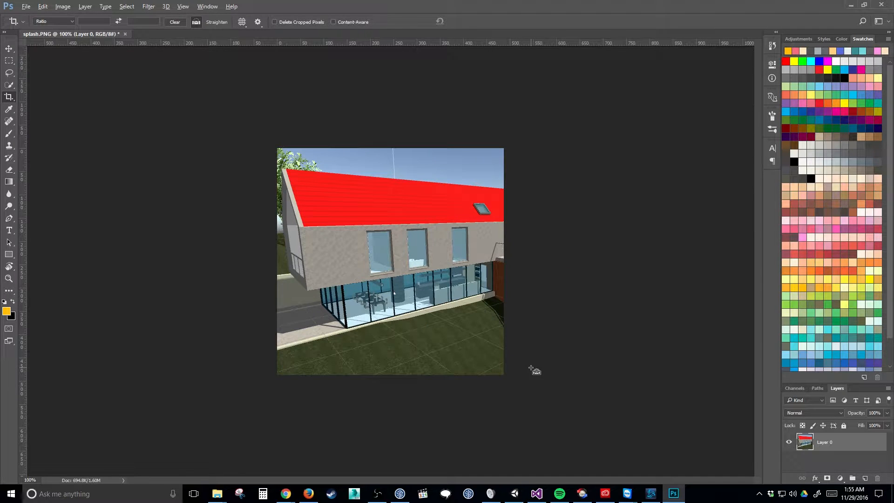
Step: Save the cropped image for web as a JPEG named icon on the Desktop, and undo the crop
{"action": "key", "text": "ctrl+alt+shift+s"}
{"action": "left_click", "coordinate": [519, 387]}
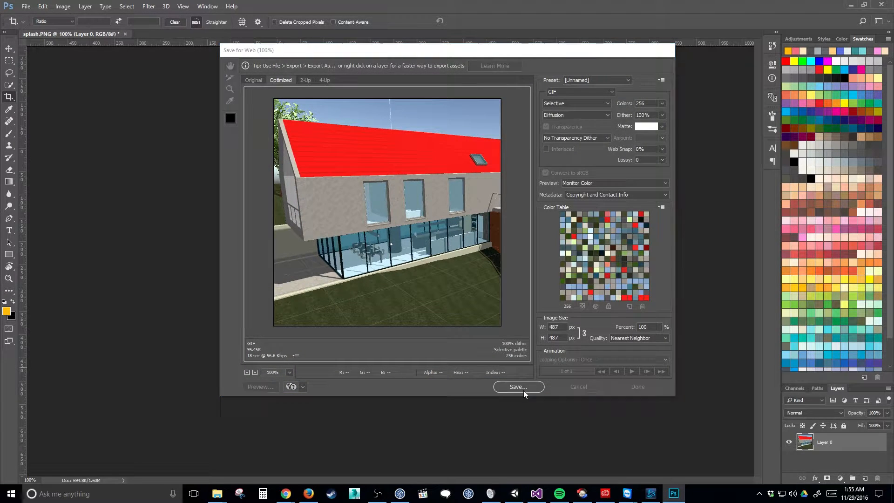
{"action": "left_click", "coordinate": [253, 135]}
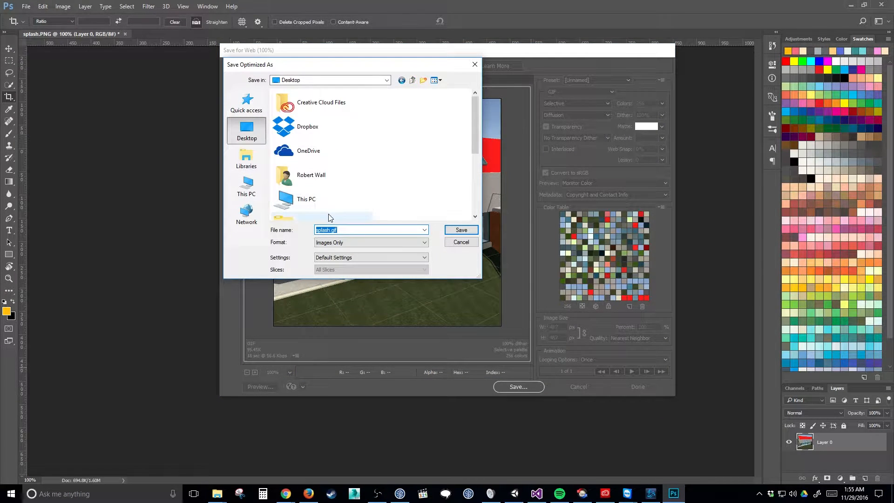
{"action": "type", "text": "ktest"}
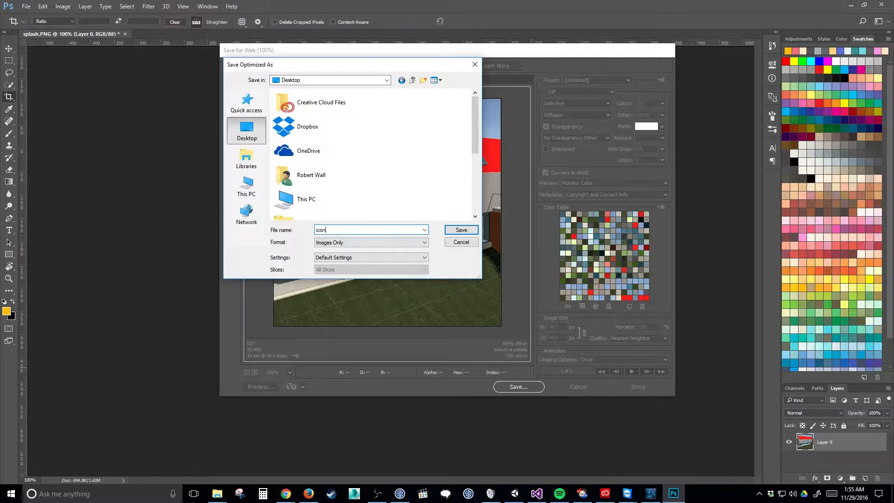
{"action": "key", "text": "Return"}
{"action": "left_click", "coordinate": [575, 92]}
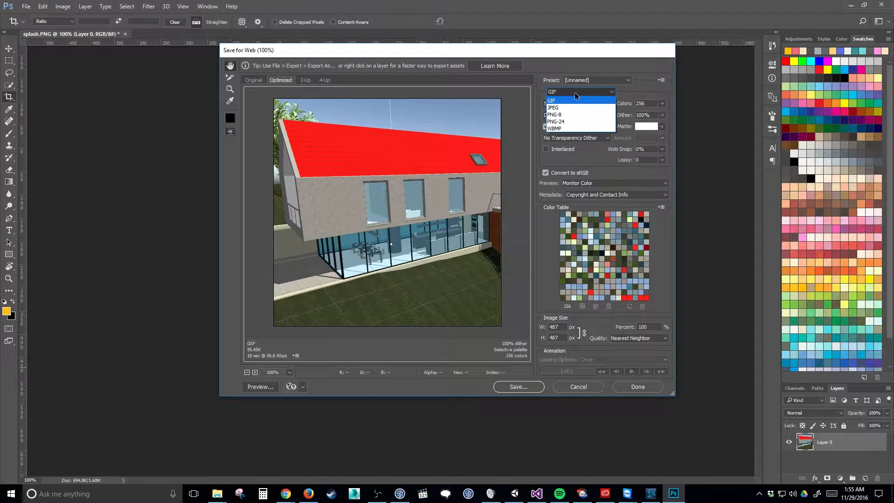
{"action": "left_click", "coordinate": [571, 108]}
{"action": "left_click", "coordinate": [515, 388]}
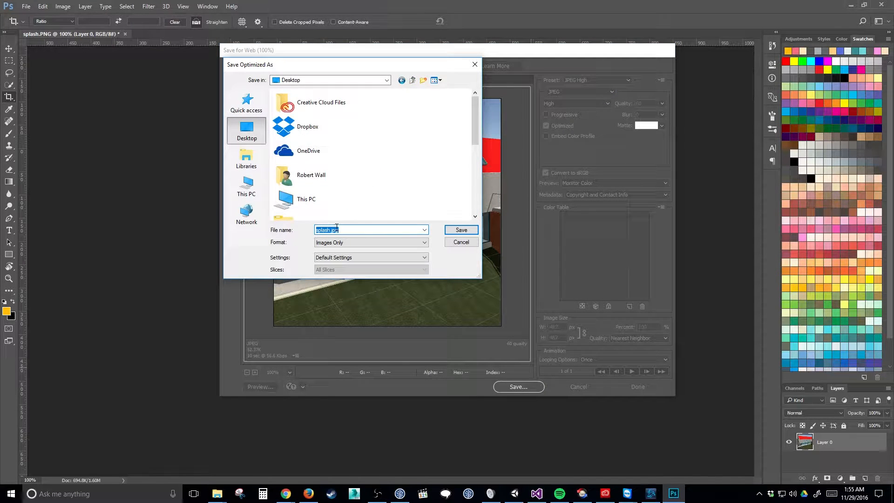
{"action": "type", "text": "icon"}
{"action": "key", "text": "Return"}
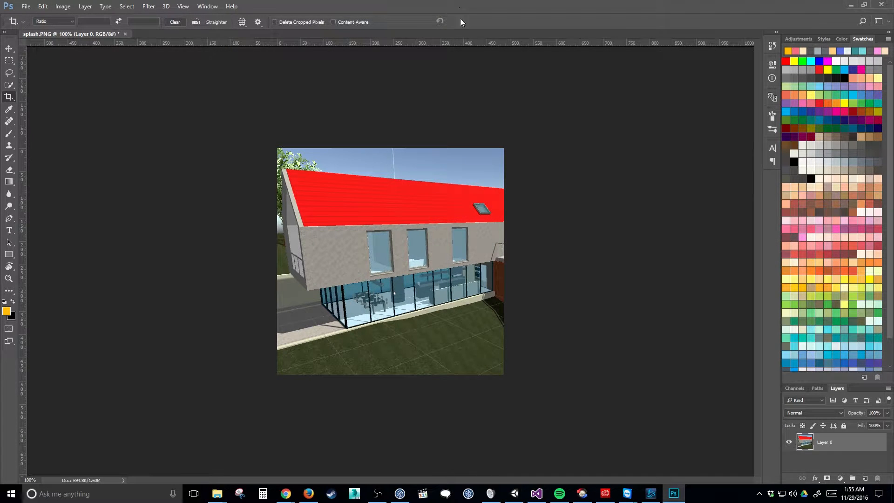
{"action": "key", "text": "ctrl+z"}
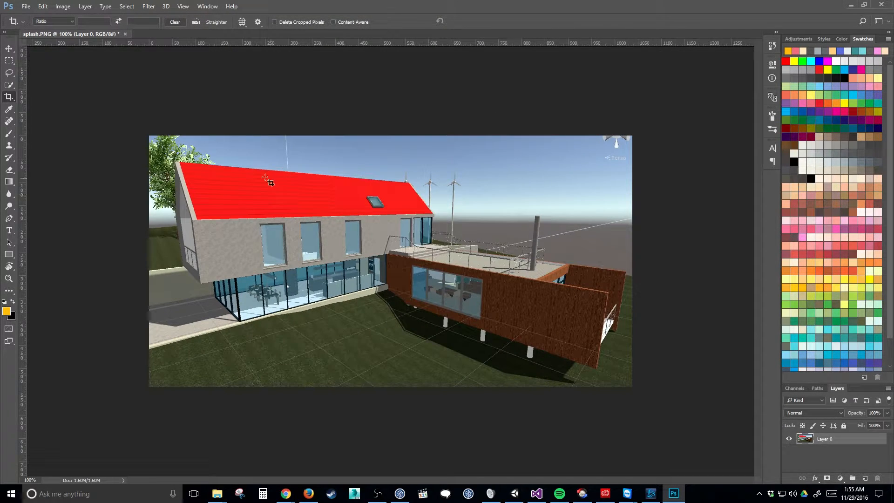
{"action": "left_click", "coordinate": [63, 7]}
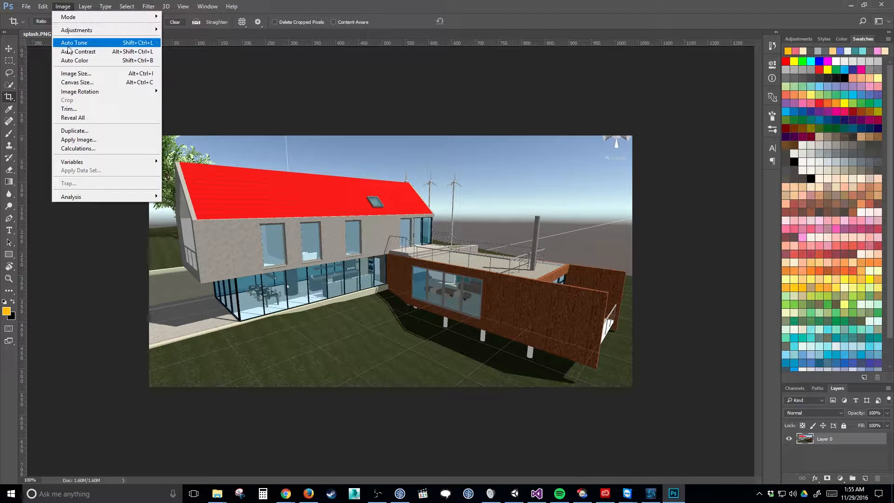
{"action": "left_click", "coordinate": [84, 74]}
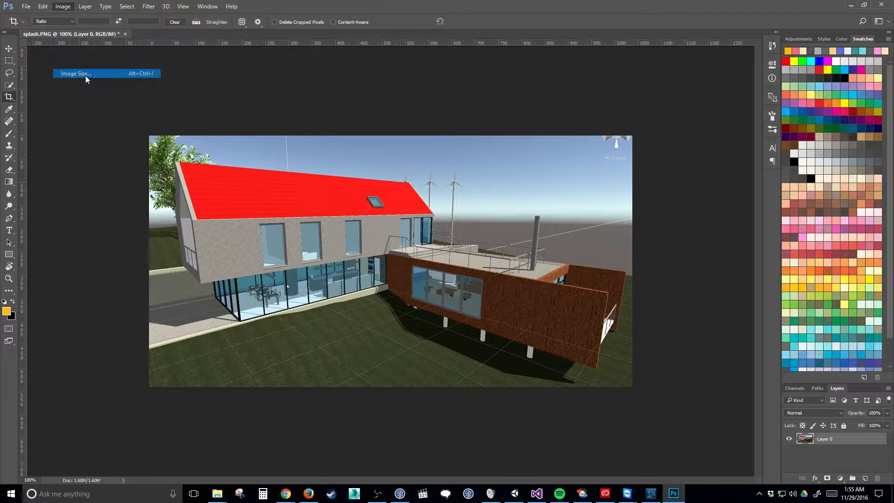
{"action": "left_click", "coordinate": [454, 178]}
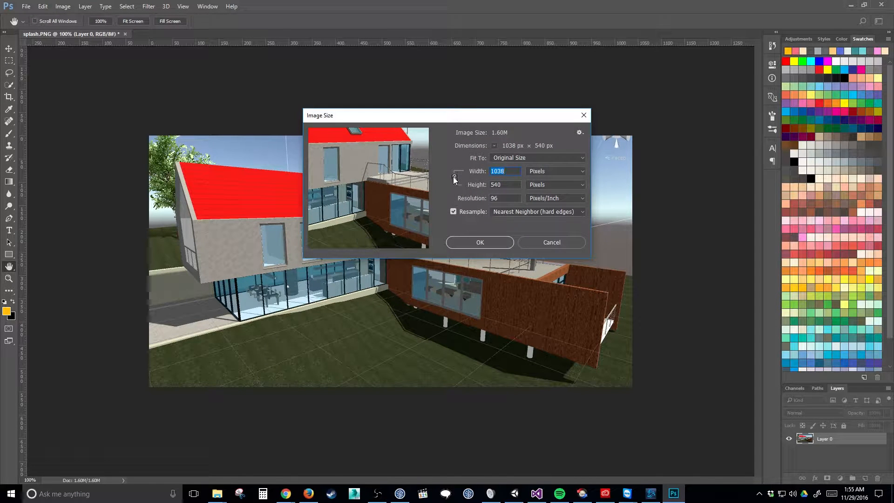
{"action": "mouse_move", "coordinate": [370, 158]}
{"action": "type", "text": "432"}
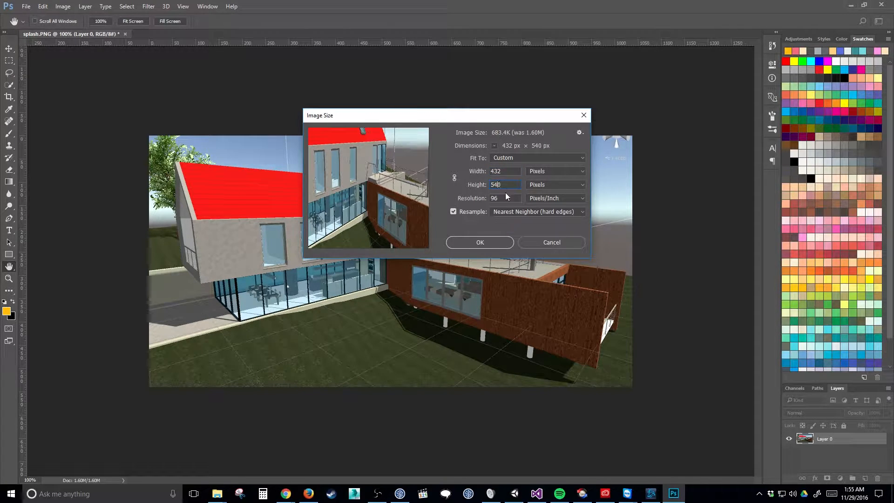
{"action": "type", "text": "c"}
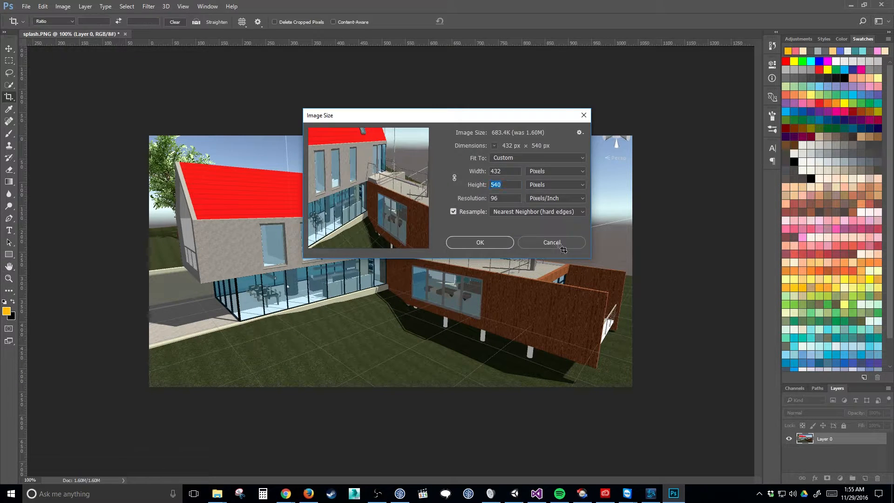
{"action": "left_click", "coordinate": [551, 242]}
Step: Resize the image to 72 pixels/inch and a width of 432 pixels, keeping the proportions linked
{"action": "left_click", "coordinate": [63, 7]}
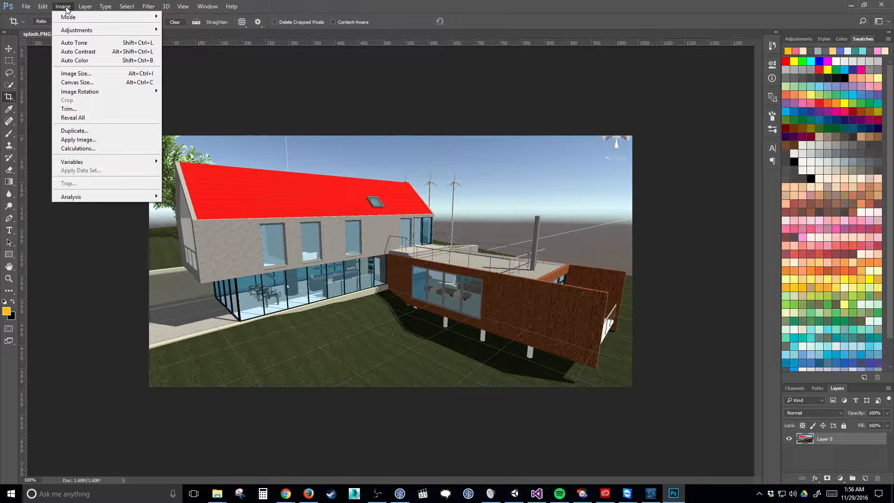
{"action": "left_click", "coordinate": [89, 76]}
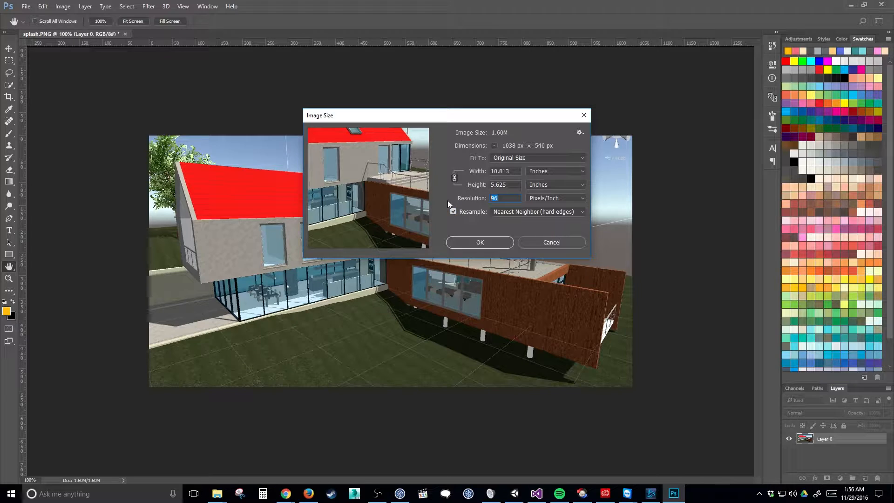
{"action": "type", "text": "72"}
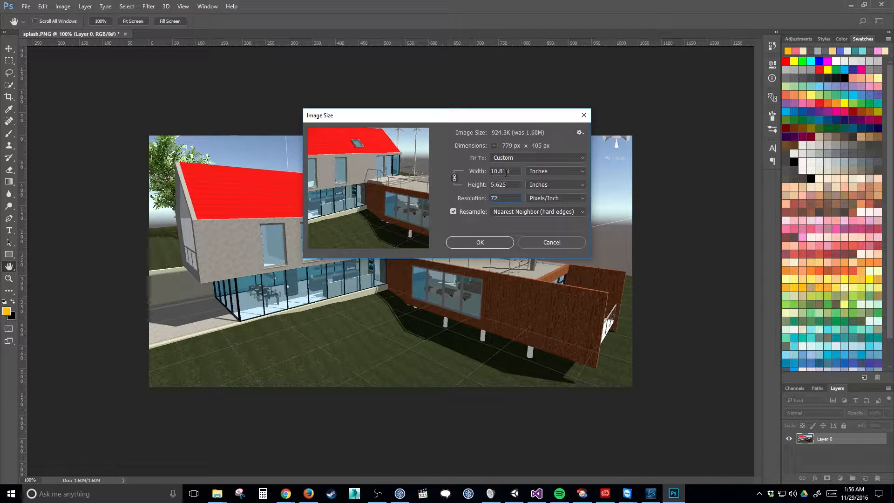
{"action": "left_click", "coordinate": [540, 171]}
{"action": "left_click", "coordinate": [541, 183]}
{"action": "left_click", "coordinate": [517, 171]}
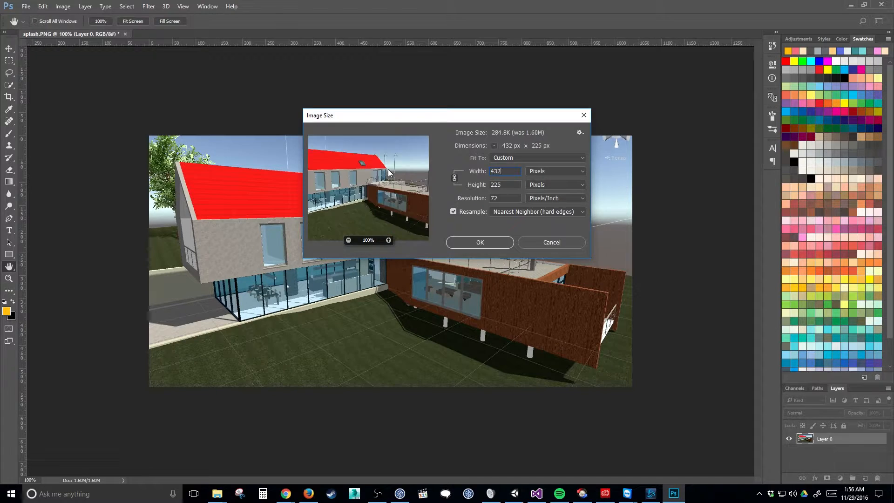
{"action": "left_click", "coordinate": [479, 242]}
{"action": "key", "text": "z"}
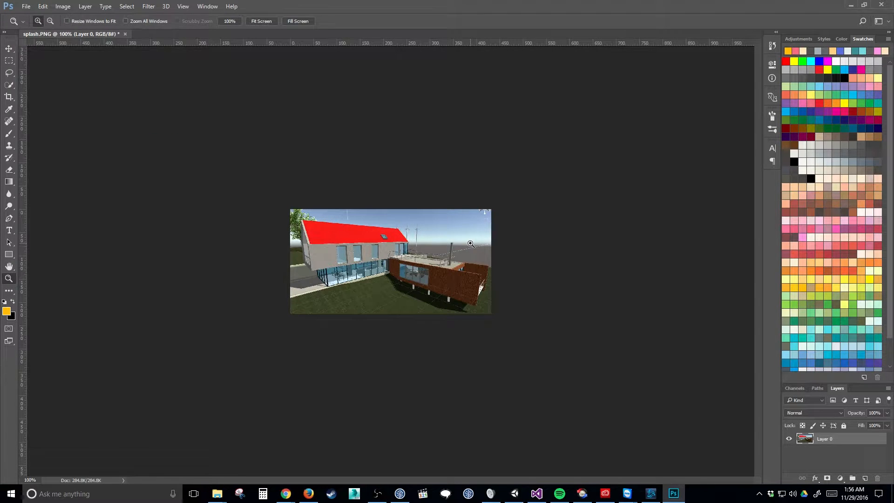
{"action": "left_click", "coordinate": [383, 244]}
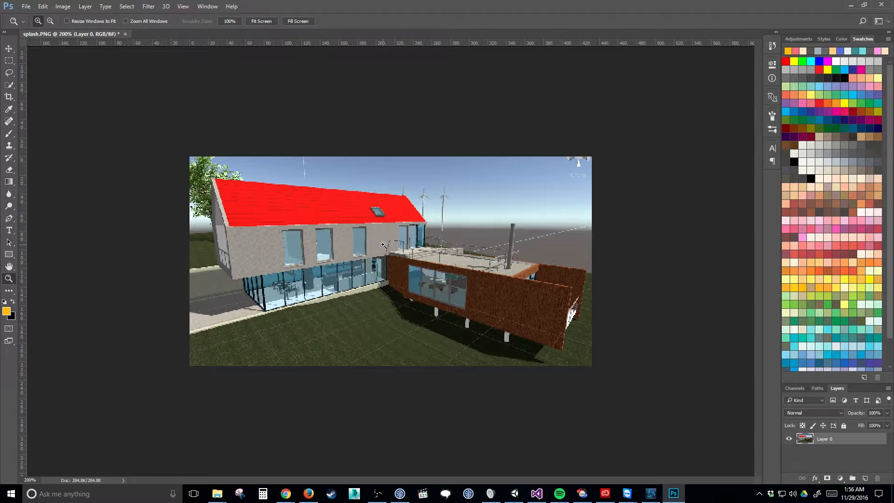
{"action": "left_click", "coordinate": [63, 6]}
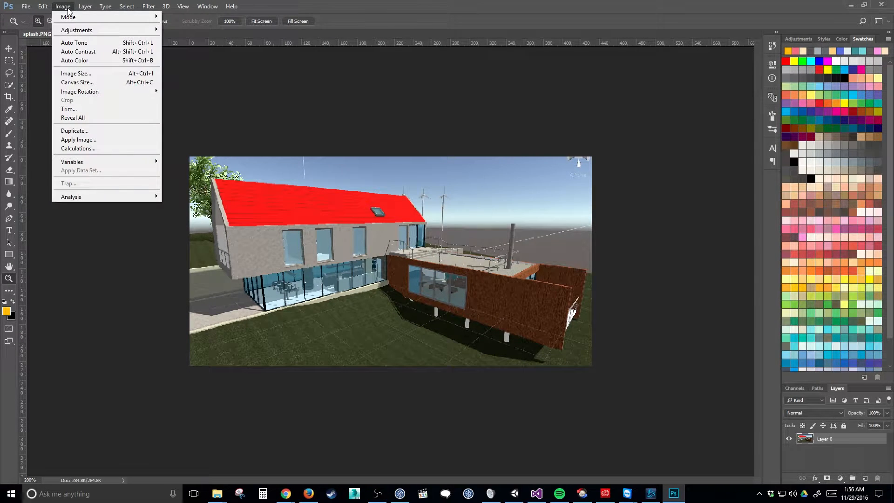
{"action": "left_click", "coordinate": [103, 74]}
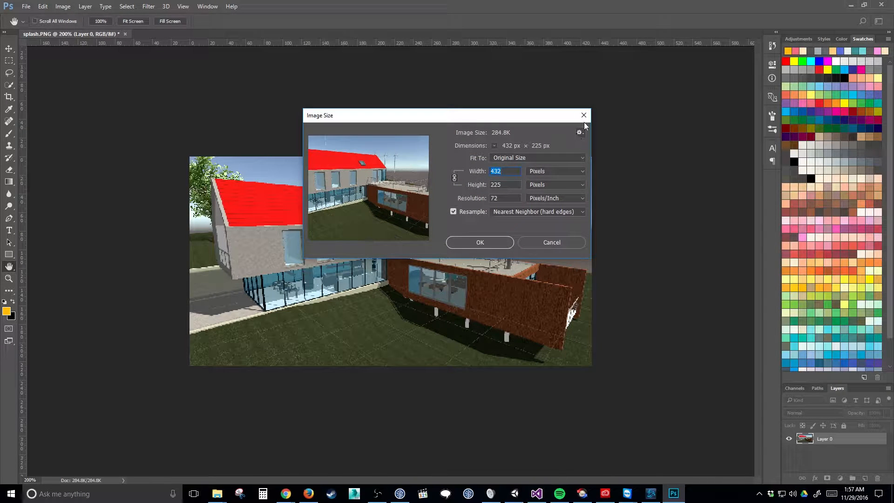
{"action": "left_click", "coordinate": [584, 115]}
{"action": "key", "text": "z"}
Step: Reduce the canvas height to 163 pixels, anchored at the top centre, and accept the clipping
{"action": "left_click", "coordinate": [63, 6]}
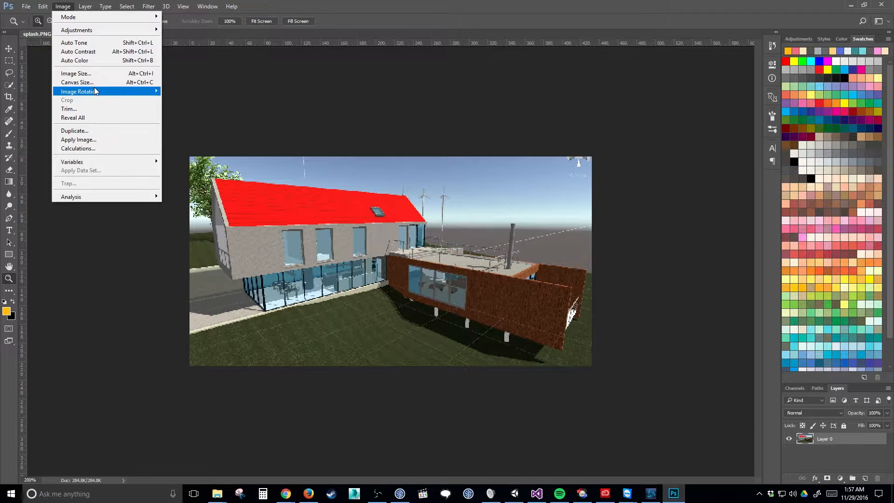
{"action": "left_click", "coordinate": [88, 83]}
{"action": "double_click", "coordinate": [451, 185]}
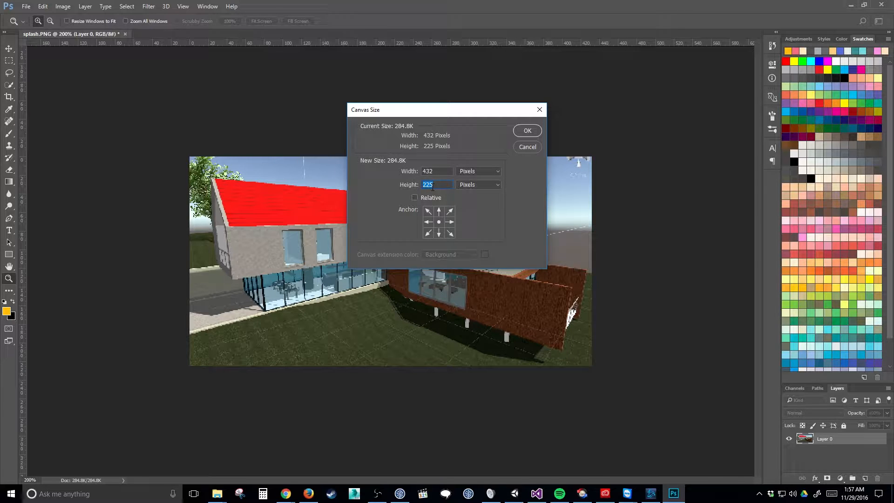
{"action": "type", "text": "163"}
{"action": "left_click", "coordinate": [440, 233]}
{"action": "left_click", "coordinate": [527, 130]}
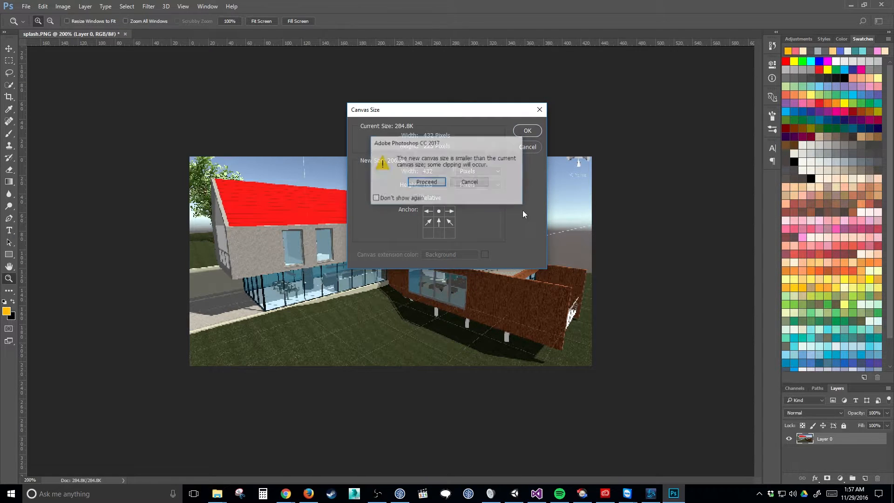
{"action": "left_click", "coordinate": [427, 182]}
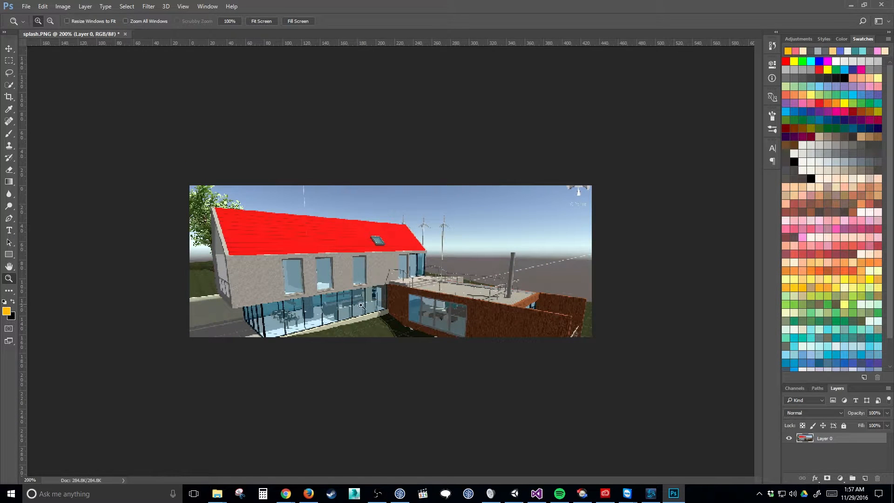
Step: Save the banner image for web as a high-quality JPEG named splash.jpg on the Desktop
{"action": "key", "text": "ctrl+alt+shift+s"}
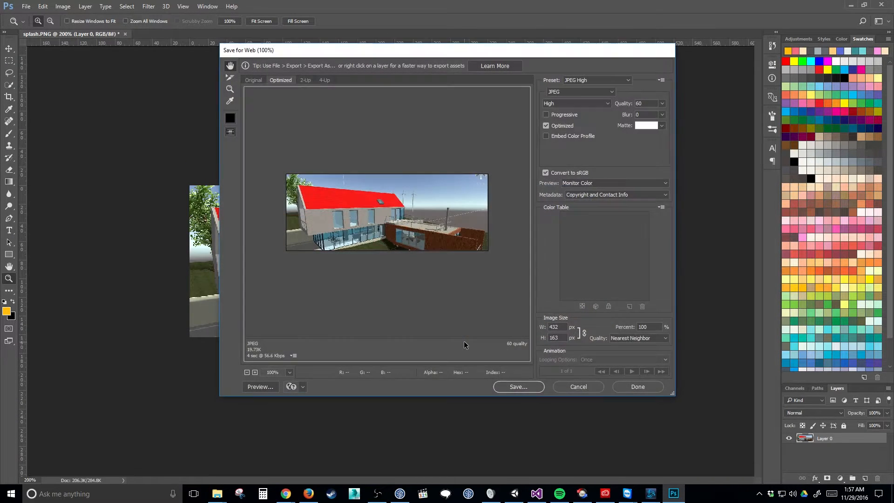
{"action": "left_click", "coordinate": [522, 387]}
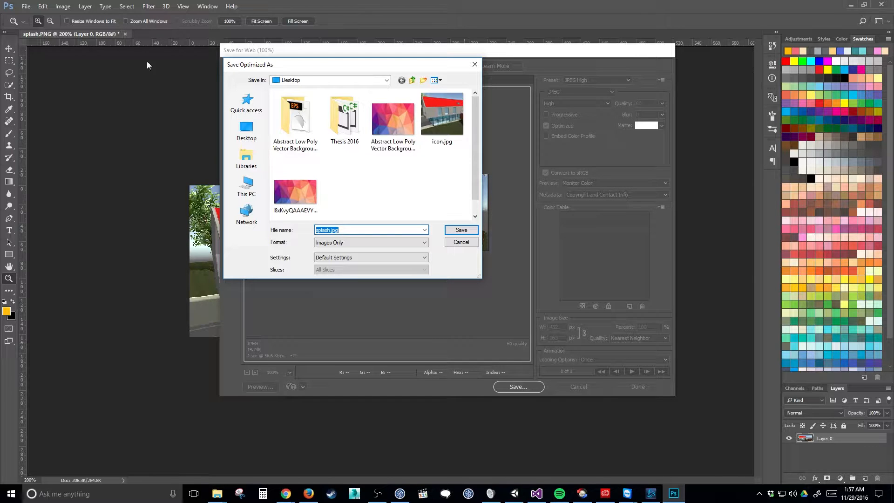
{"action": "left_click", "coordinate": [254, 136]}
{"action": "left_click", "coordinate": [461, 229]}
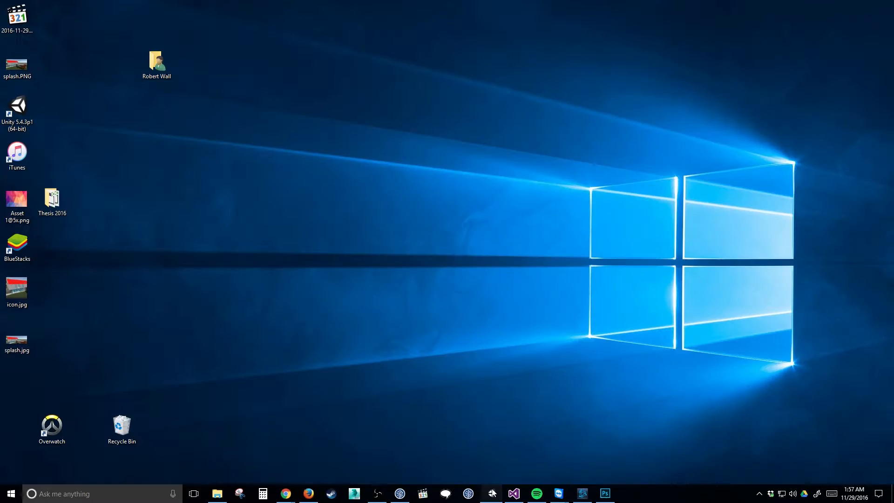
Step: Switch to Unity and import icon.jpg from the Desktop as a new asset in the Assets folder
{"action": "left_click", "coordinate": [493, 493]}
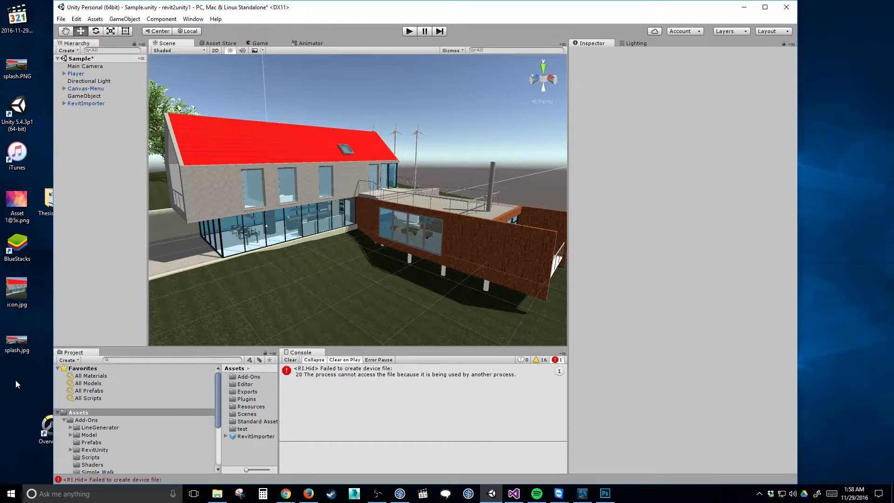
{"action": "left_click_drag", "start_coordinate": [15, 379], "coordinate": [25, 332]}
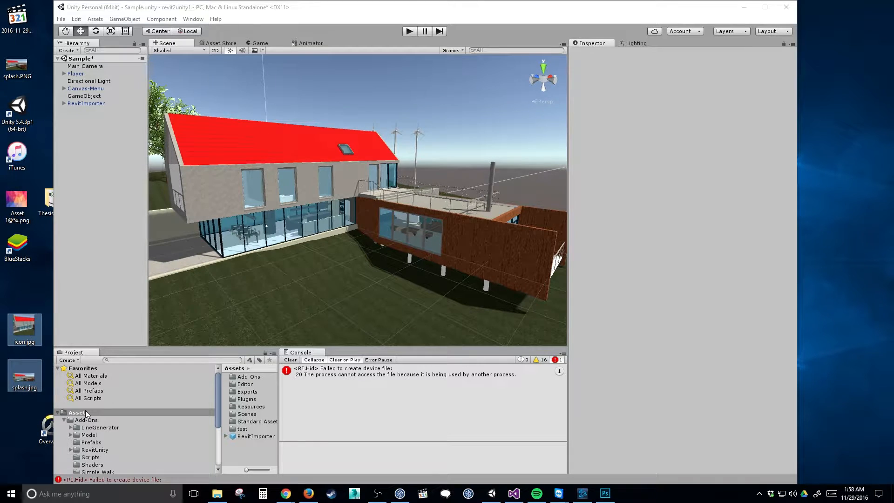
{"action": "left_click", "coordinate": [86, 413]}
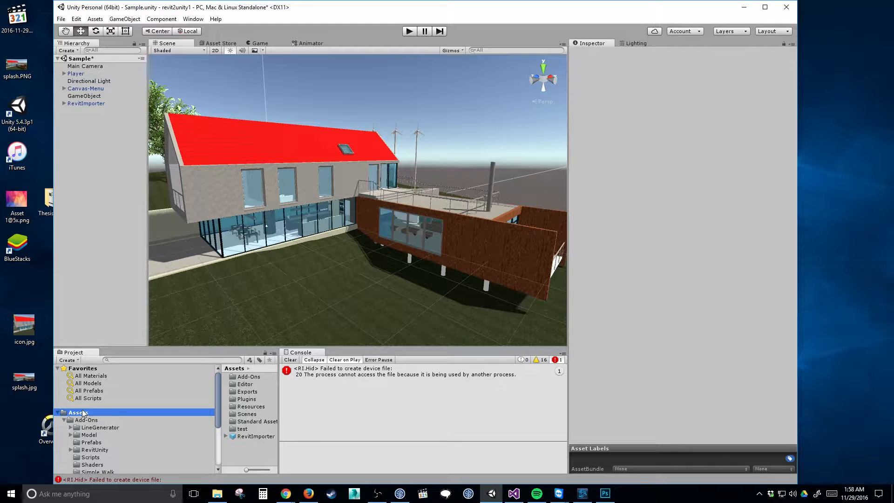
{"action": "right_click", "coordinate": [80, 415]}
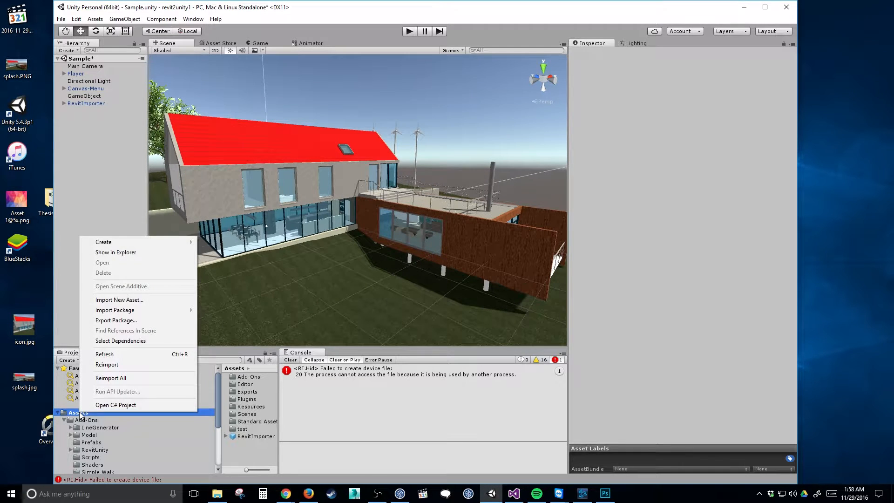
{"action": "left_click", "coordinate": [137, 299]}
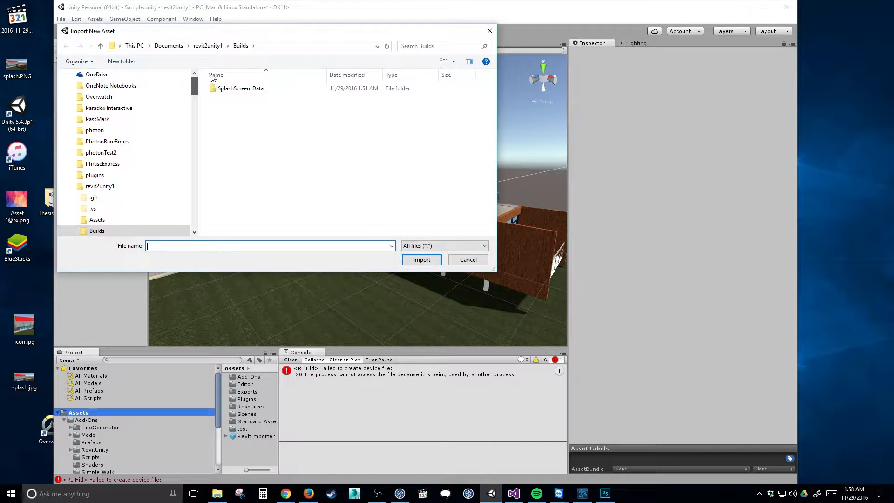
{"action": "scroll", "coordinate": [196, 83], "scroll_direction": "up", "scroll_amount": 5}
{"action": "left_click", "coordinate": [112, 106]}
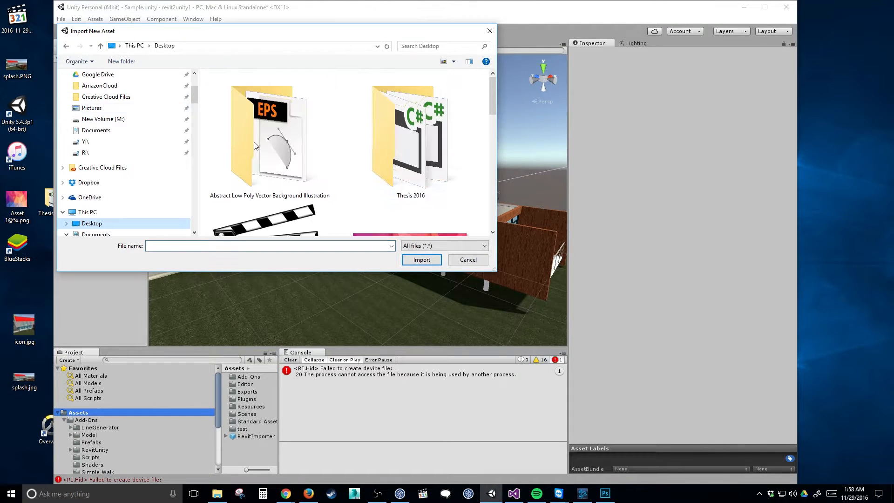
{"action": "left_click_drag", "start_coordinate": [487, 93], "coordinate": [484, 142]}
{"action": "double_click", "coordinate": [426, 158]}
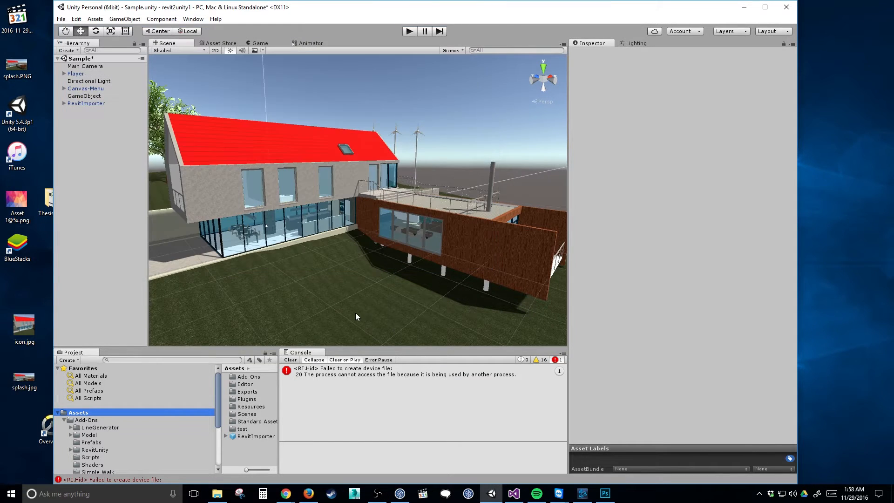
Step: Show the Assets folder in Explorer and move splash.jpg from the Desktop into it
{"action": "right_click", "coordinate": [96, 414]}
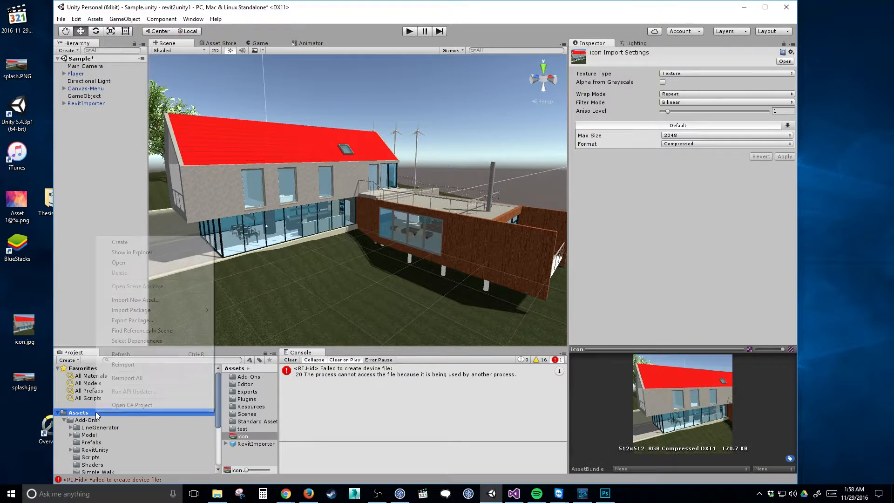
{"action": "left_click", "coordinate": [172, 255]}
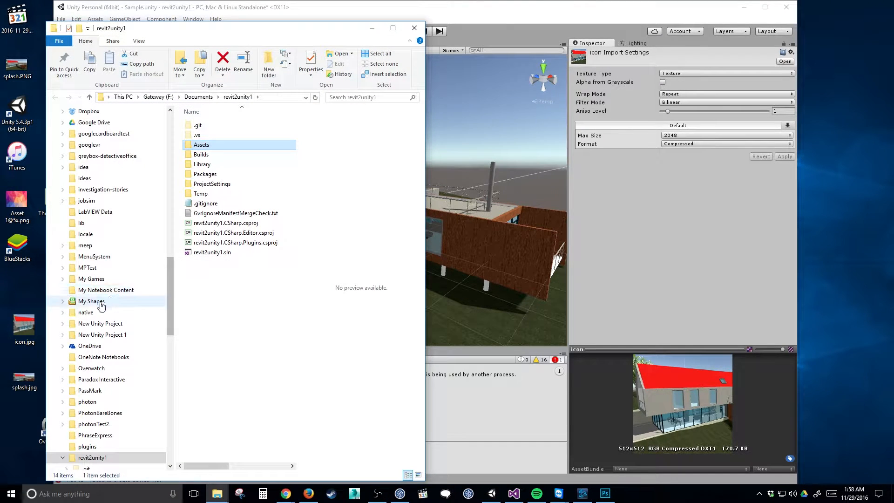
{"action": "left_click", "coordinate": [25, 326], "text": "ctrl"}
{"action": "left_click_drag", "start_coordinate": [25, 381], "coordinate": [217, 147]}
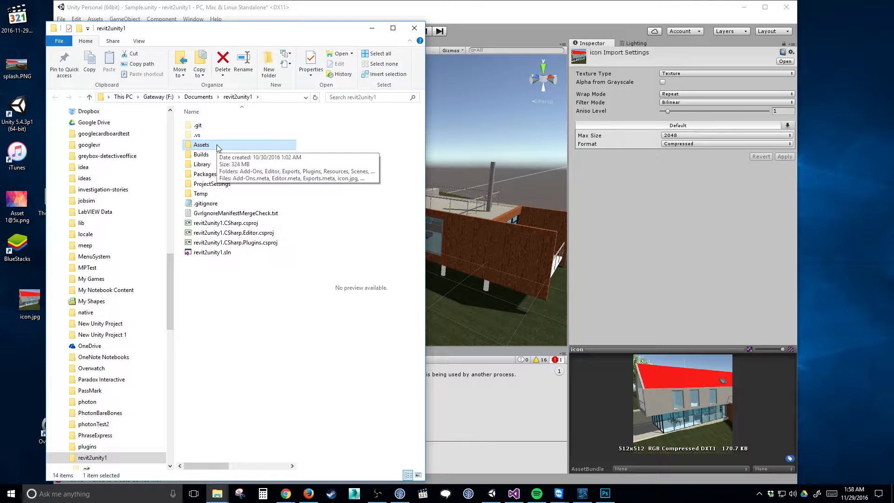
{"action": "left_click", "coordinate": [416, 29]}
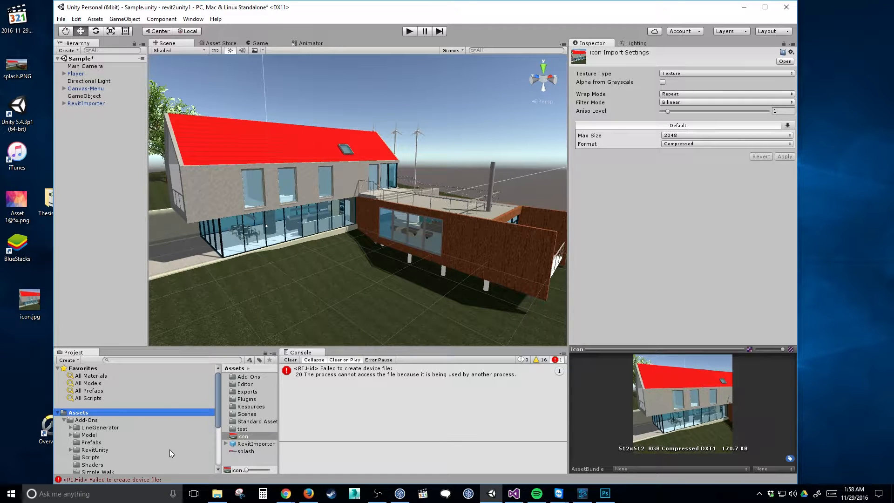
{"action": "right_click", "coordinate": [160, 415]}
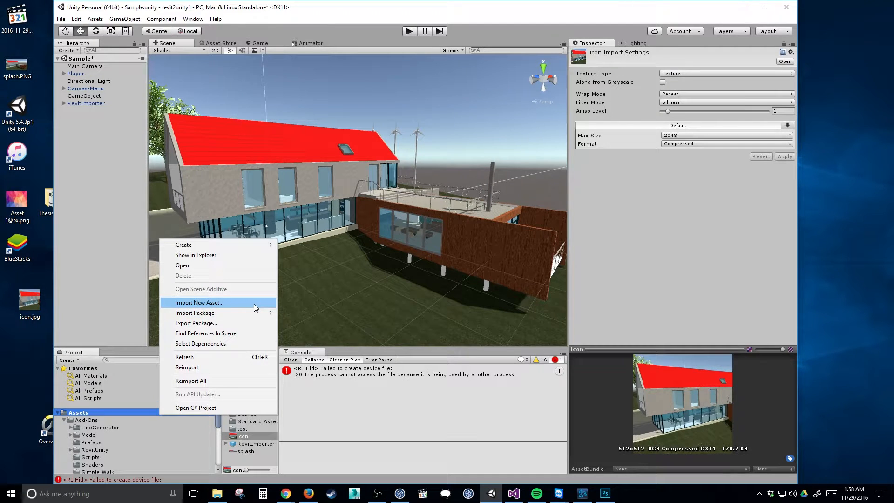
{"action": "left_click", "coordinate": [336, 417]}
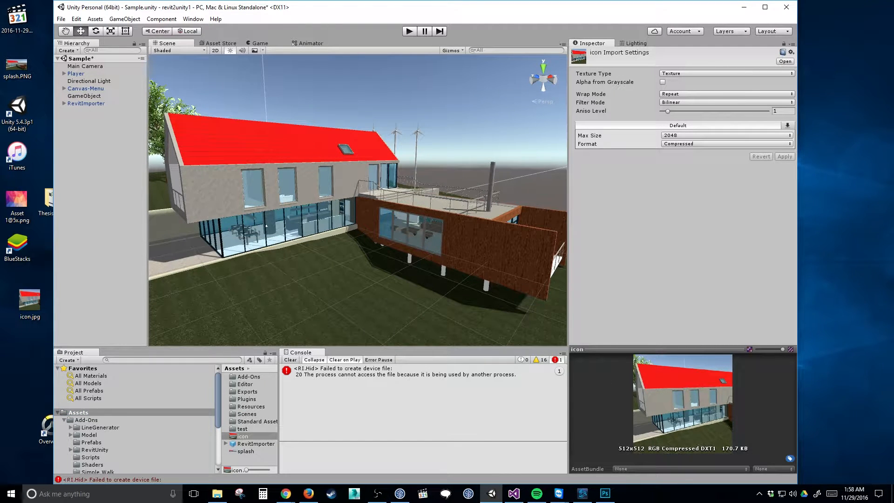
Step: Maximize the Unity editor and open the Build Settings, clearing the console messages
{"action": "double_click", "coordinate": [493, 7]}
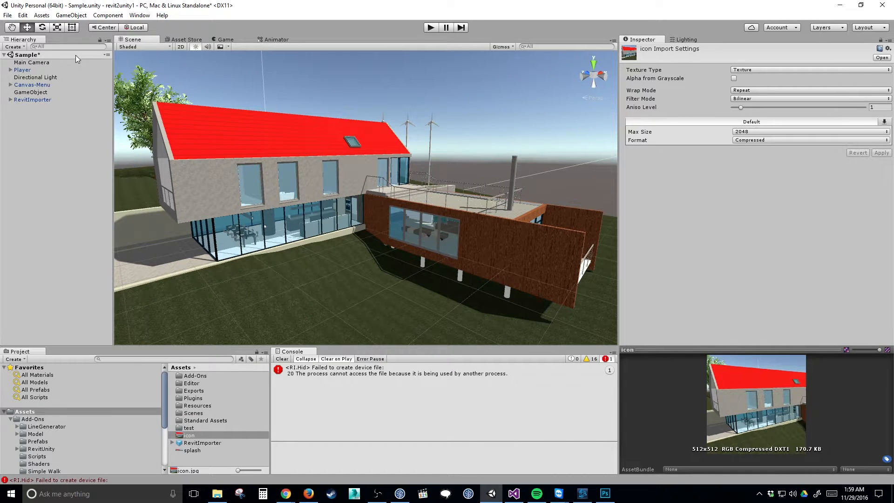
{"action": "left_click", "coordinate": [8, 15]}
{"action": "mouse_move", "coordinate": [22, 15]}
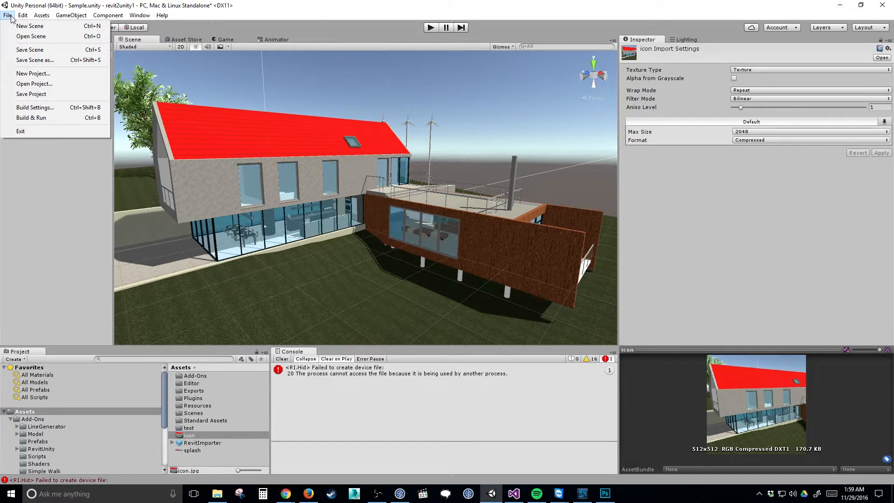
{"action": "left_click", "coordinate": [48, 108]}
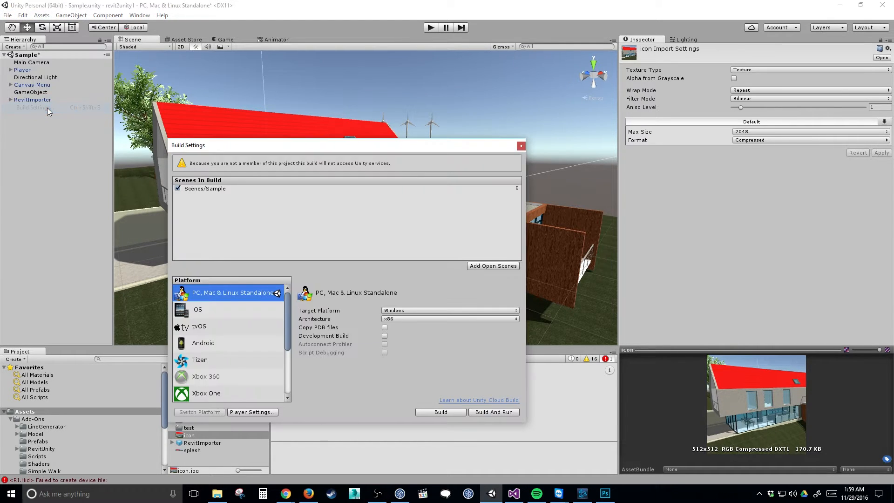
{"action": "left_click_drag", "start_coordinate": [356, 149], "coordinate": [353, 66]}
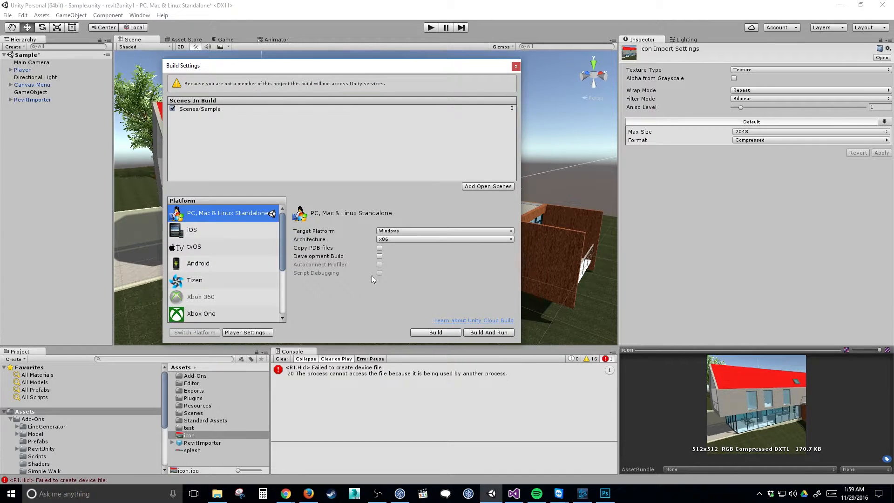
{"action": "left_click", "coordinate": [283, 358]}
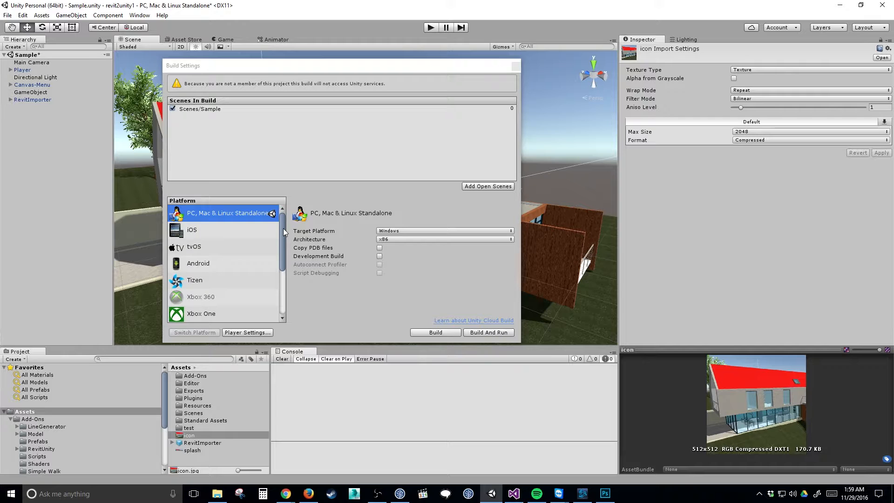
Step: Open the standalone Player Settings and assign the icon texture as the Default Icon
{"action": "left_click", "coordinate": [247, 333]}
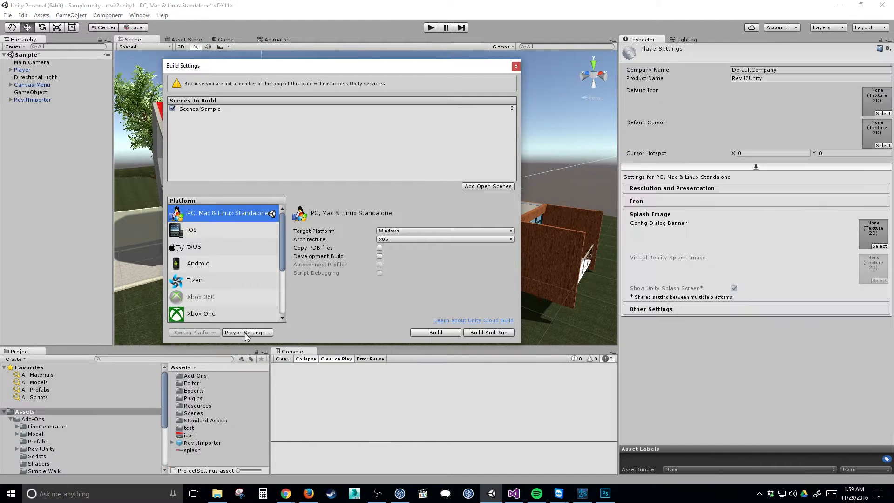
{"action": "left_click_drag", "start_coordinate": [463, 66], "coordinate": [270, 69]}
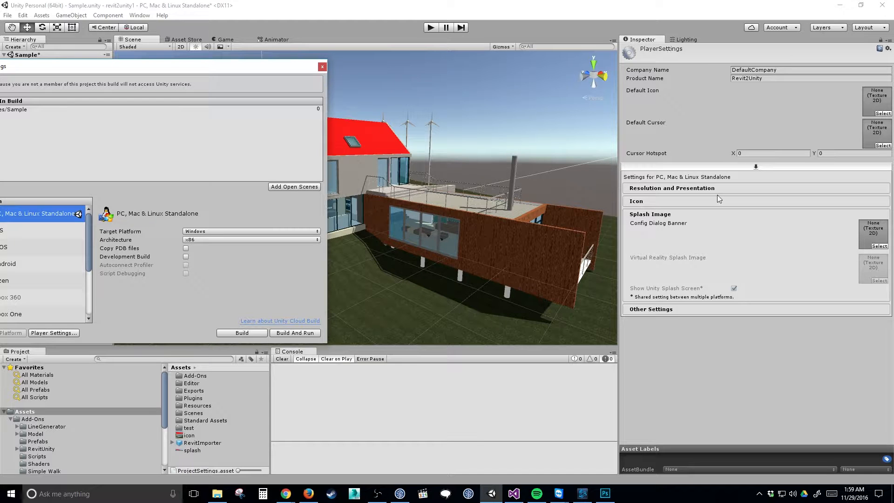
{"action": "left_click", "coordinate": [189, 436]}
{"action": "left_click_drag", "start_coordinate": [188, 439], "coordinate": [880, 105]}
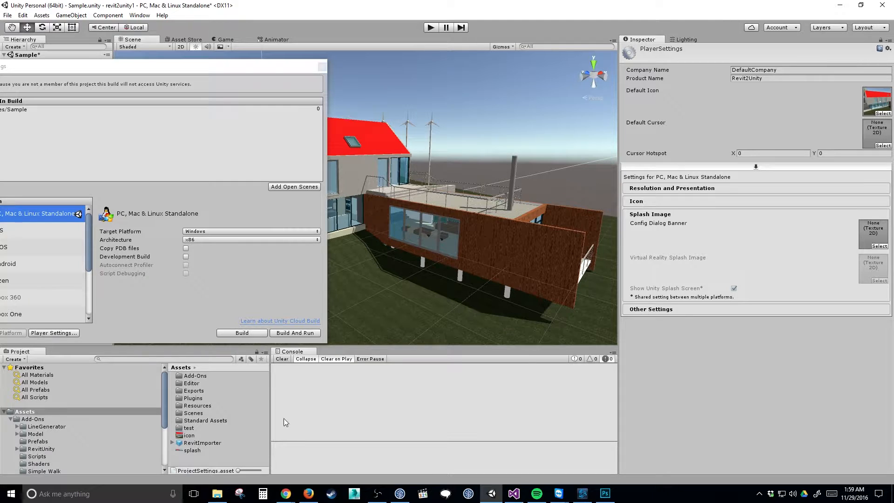
Step: Assign the splash texture as the Config Dialog Banner in the Player Settings' Splash Image section
{"action": "left_click", "coordinate": [192, 451]}
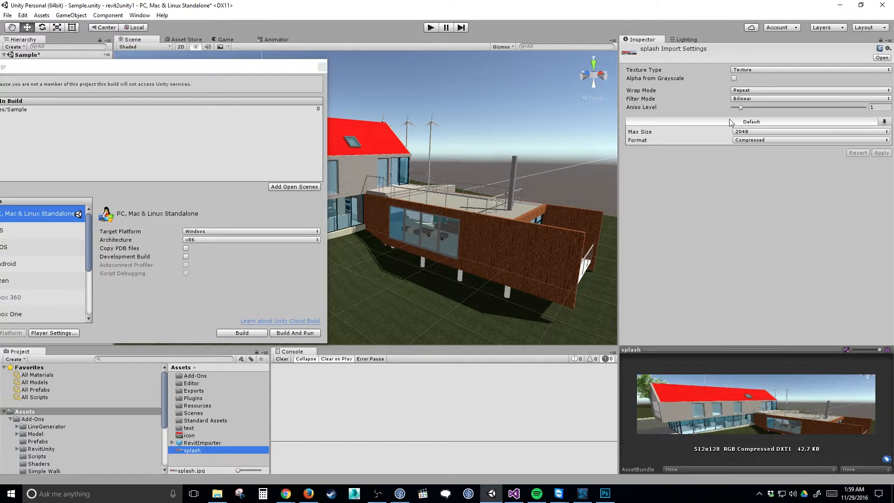
{"action": "left_click", "coordinate": [58, 335]}
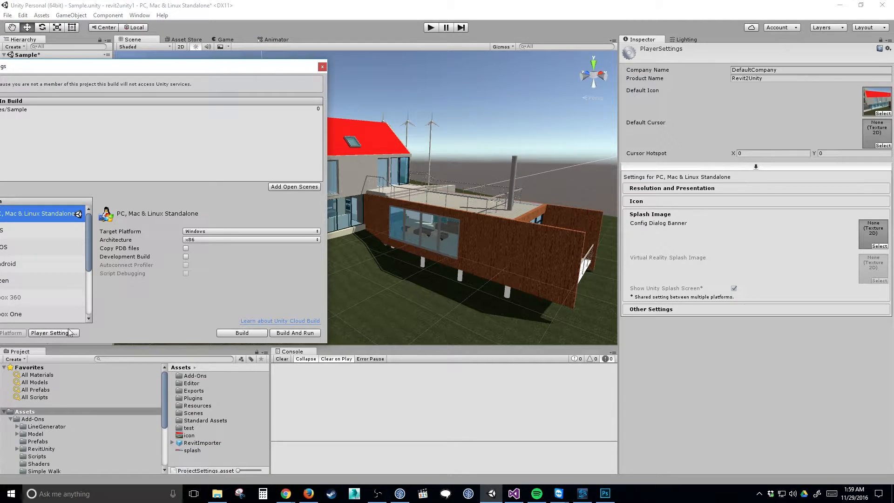
{"action": "left_click_drag", "start_coordinate": [155, 67], "coordinate": [197, 58]}
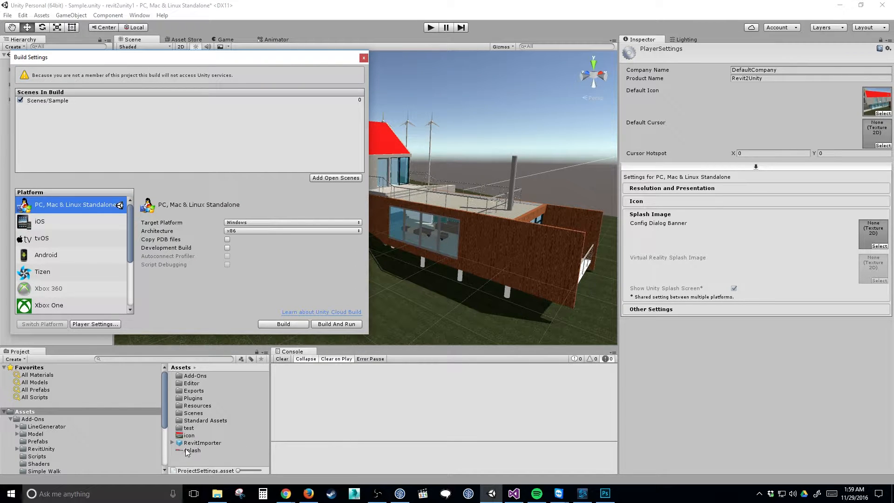
{"action": "left_click_drag", "start_coordinate": [187, 452], "coordinate": [866, 237]}
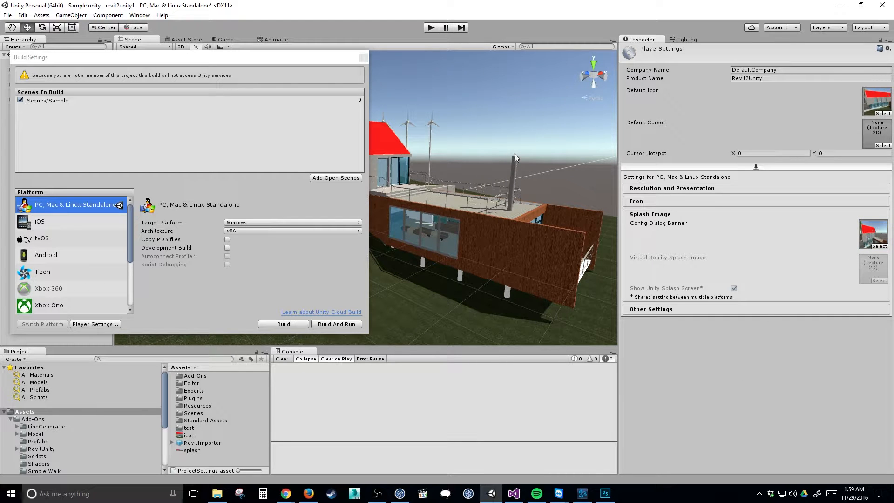
Step: Start the Windows standalone build and agree to continue without access to Unity services
{"action": "left_click_drag", "start_coordinate": [347, 56], "coordinate": [371, 63]}
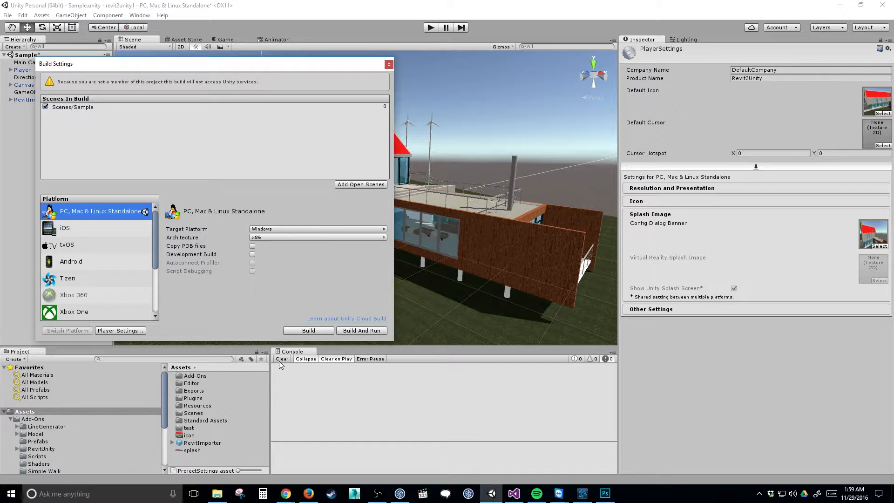
{"action": "left_click", "coordinate": [301, 330]}
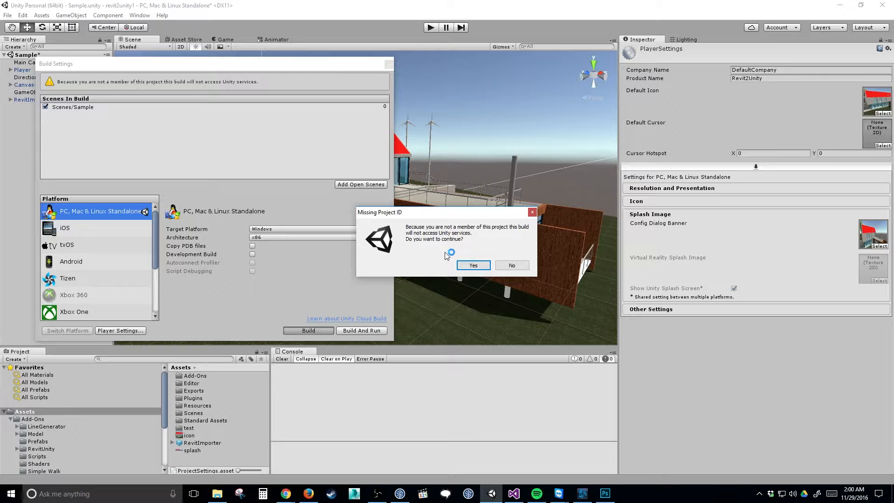
{"action": "left_click", "coordinate": [472, 264]}
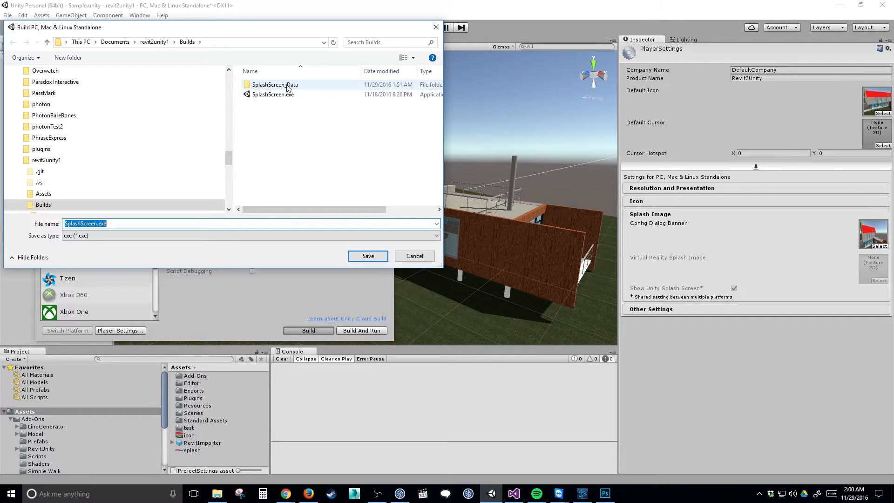
Step: Create a folder named SplasScreen2 inside Builds and save the build there as SplashScreen.exe
{"action": "left_click", "coordinate": [75, 58]}
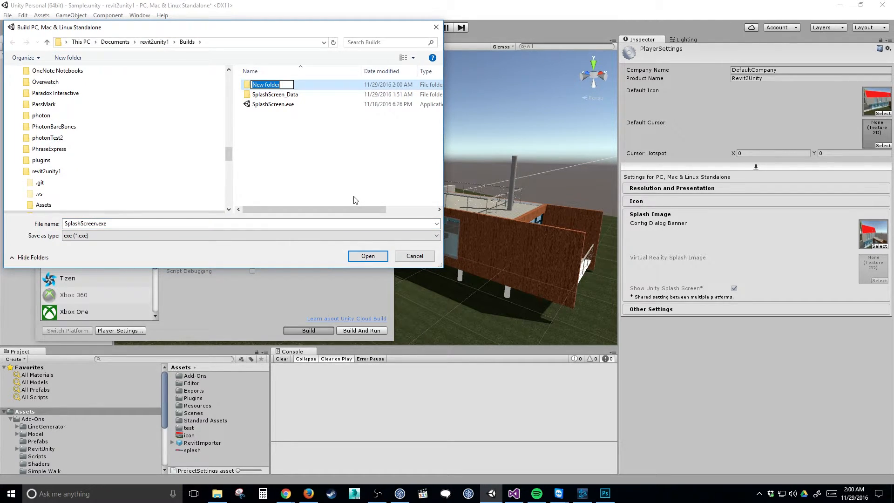
{"action": "type", "text": "Spal"}
{"action": "key", "text": "BackSpace"}
{"action": "key", "text": "BackSpace"}
{"action": "type", "text": "lasScree"}
{"action": "key", "text": "BackSpace"}
{"action": "key", "text": "BackSpace"}
{"action": "key", "text": "BackSpace"}
{"action": "type", "text": "reen2"}
{"action": "key", "text": "Return"}
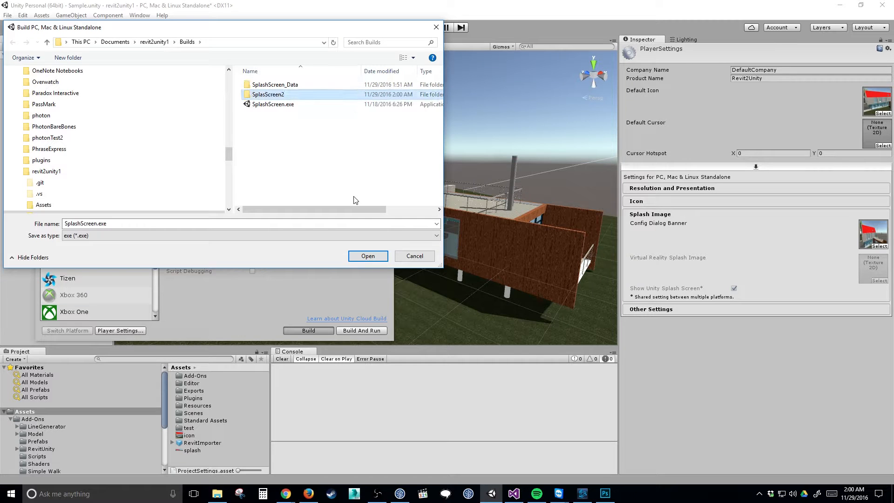
{"action": "left_click", "coordinate": [358, 259]}
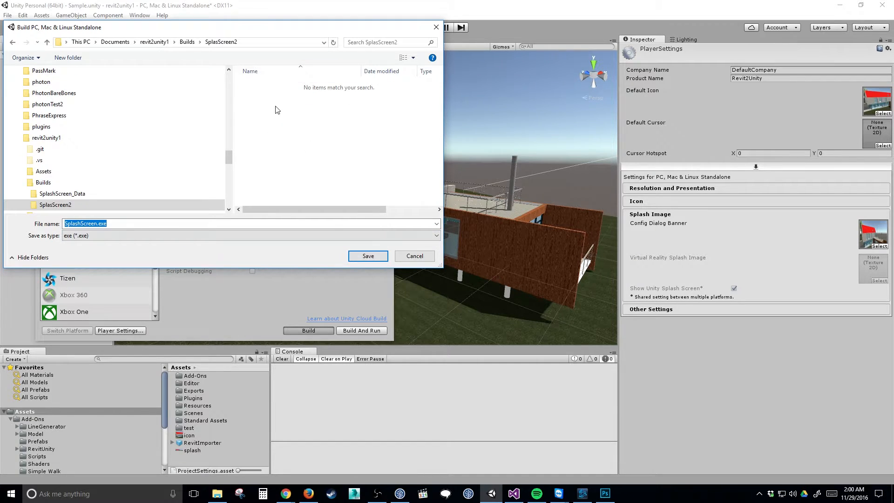
{"action": "left_click", "coordinate": [361, 255]}
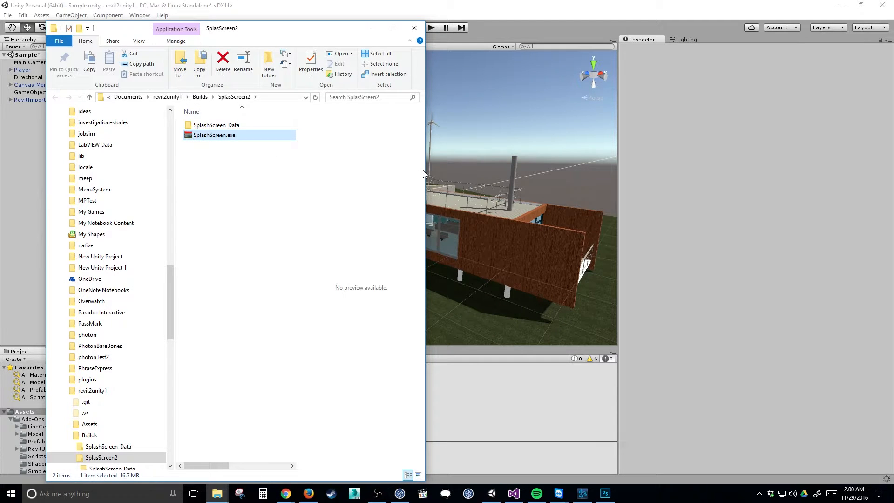
Step: Widen the Explorer window and show the SplasScreen2 folder's contents as extra large icons to inspect the executable's icon
{"action": "left_click_drag", "start_coordinate": [425, 170], "coordinate": [780, 185]}
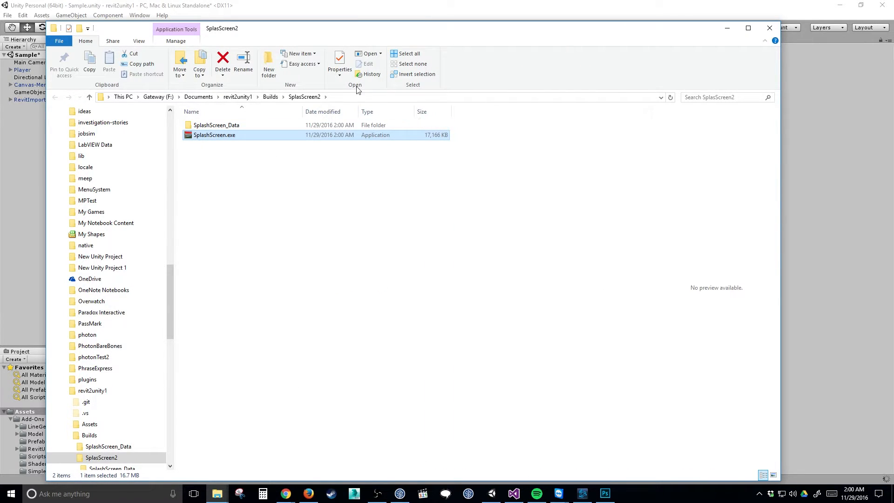
{"action": "left_click", "coordinate": [141, 41]}
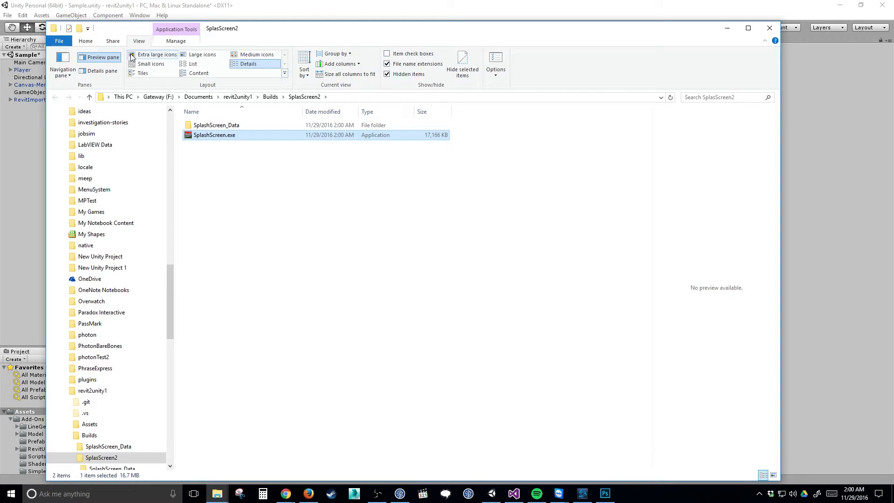
{"action": "left_click", "coordinate": [150, 56]}
{"action": "left_click", "coordinate": [464, 358]}
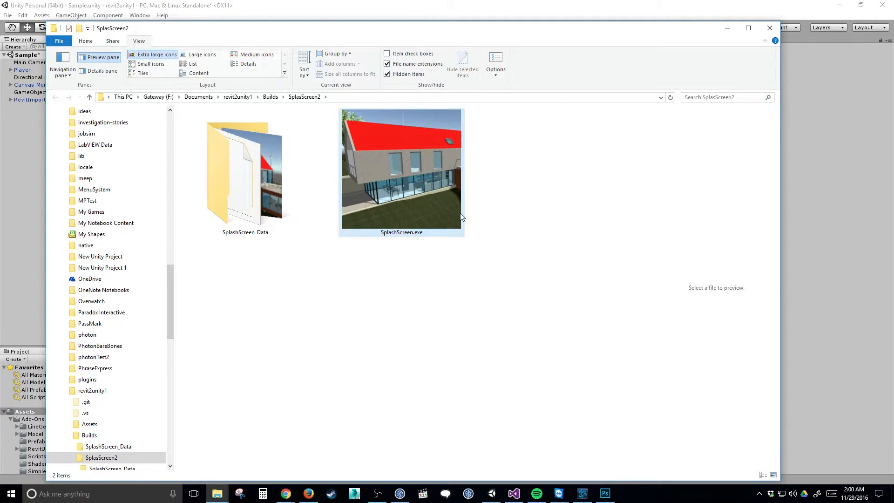
Step: Run SplashScreen.exe and start the application with the screen resolution set to 1280 x 800
{"action": "left_click", "coordinate": [403, 167]}
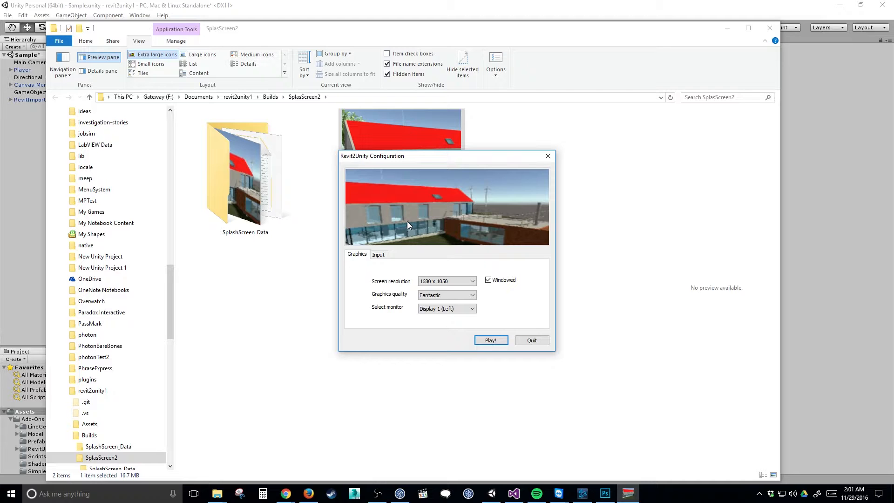
{"action": "left_click", "coordinate": [469, 283]}
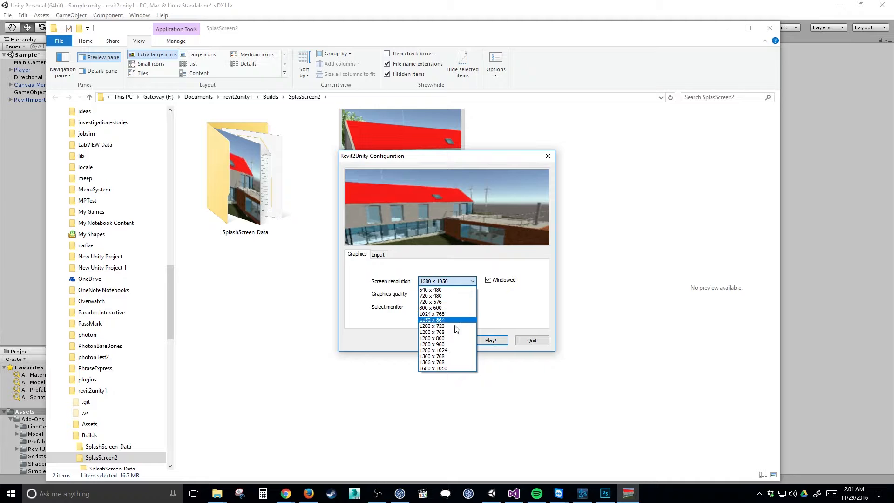
{"action": "left_click", "coordinate": [452, 338]}
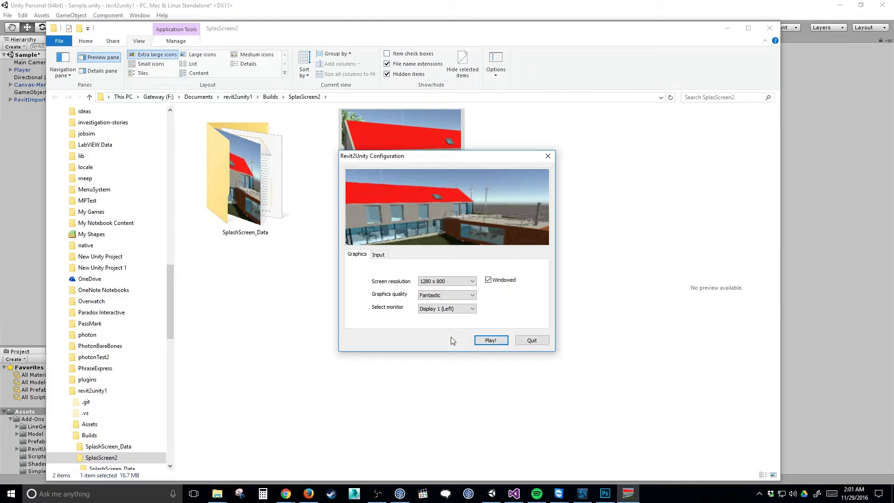
{"action": "left_click", "coordinate": [489, 340]}
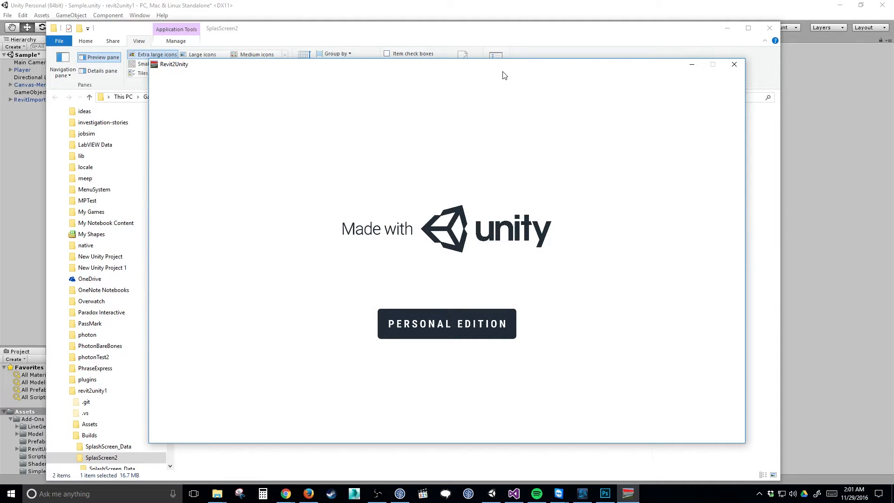
Step: Reposition the running Revit2Unity window, play the house walkthrough to check it, and close the application
{"action": "left_click_drag", "start_coordinate": [507, 68], "coordinate": [493, 88]}
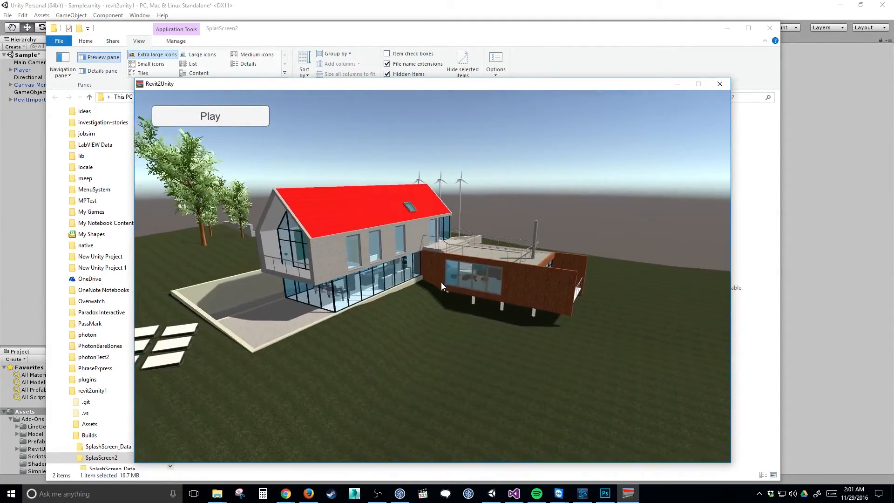
{"action": "left_click", "coordinate": [205, 115]}
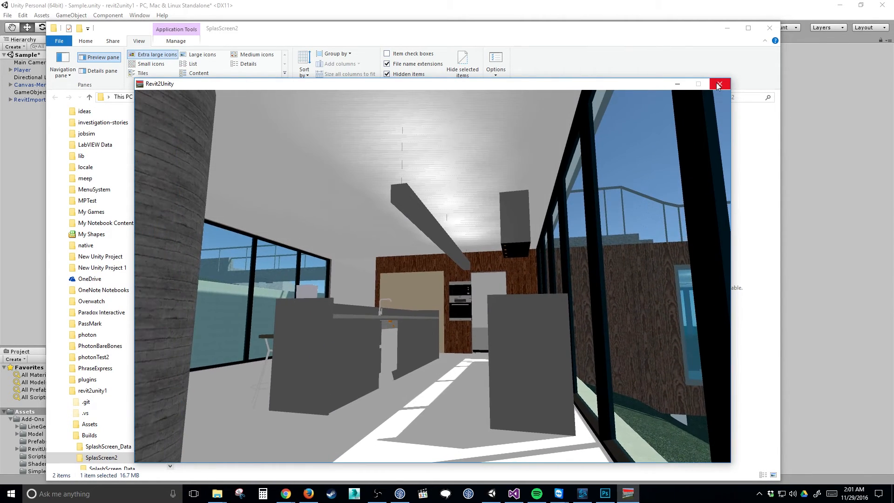
{"action": "left_click", "coordinate": [719, 85]}
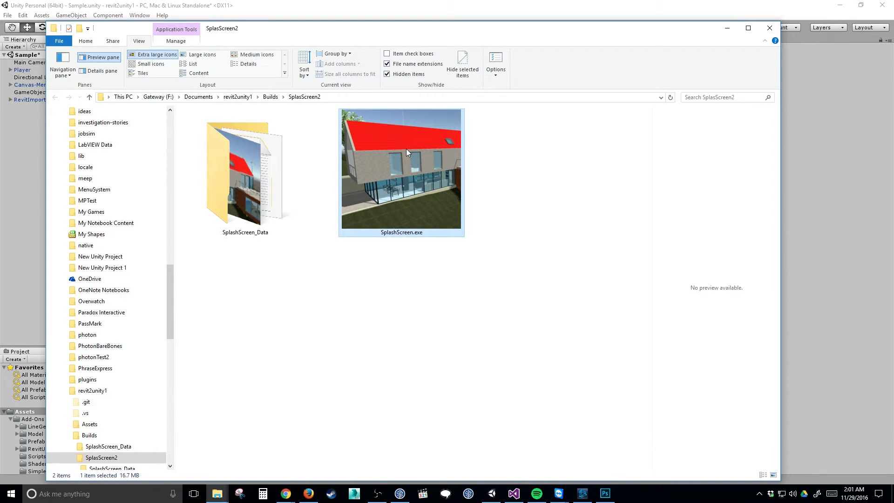
Step: Go up to the Builds folder and compress the SplasScreen2 folder into SplasScreen2.zip with 7-Zip
{"action": "left_click", "coordinate": [274, 97]}
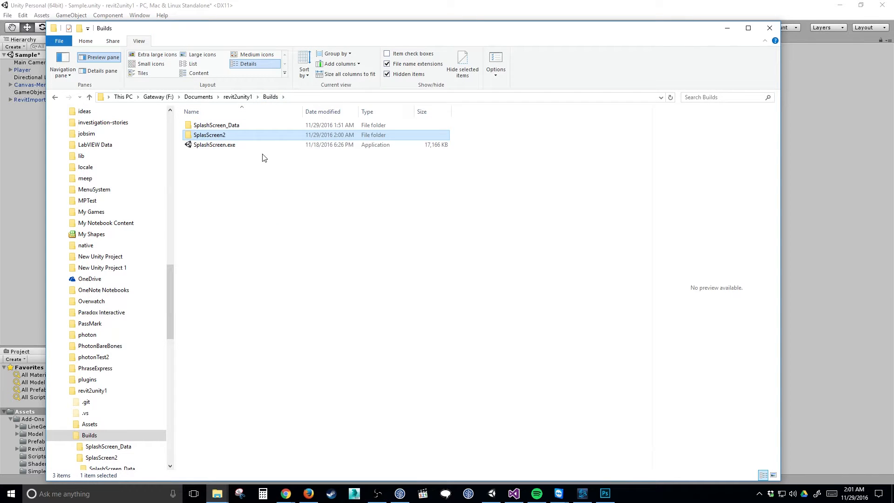
{"action": "right_click", "coordinate": [218, 138]}
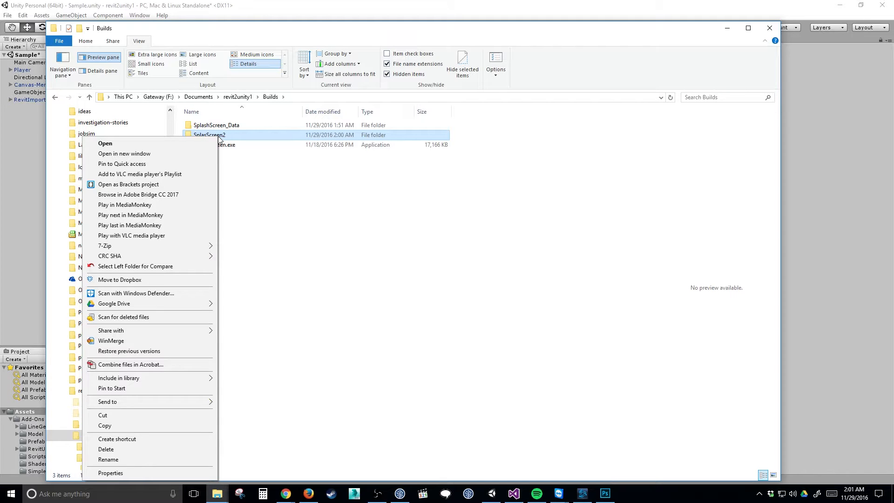
{"action": "mouse_move", "coordinate": [176, 246]}
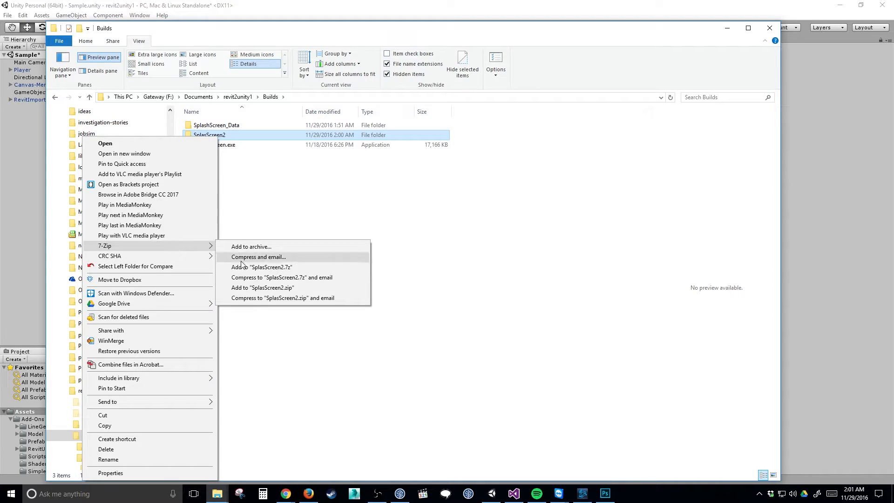
{"action": "left_click", "coordinate": [285, 288]}
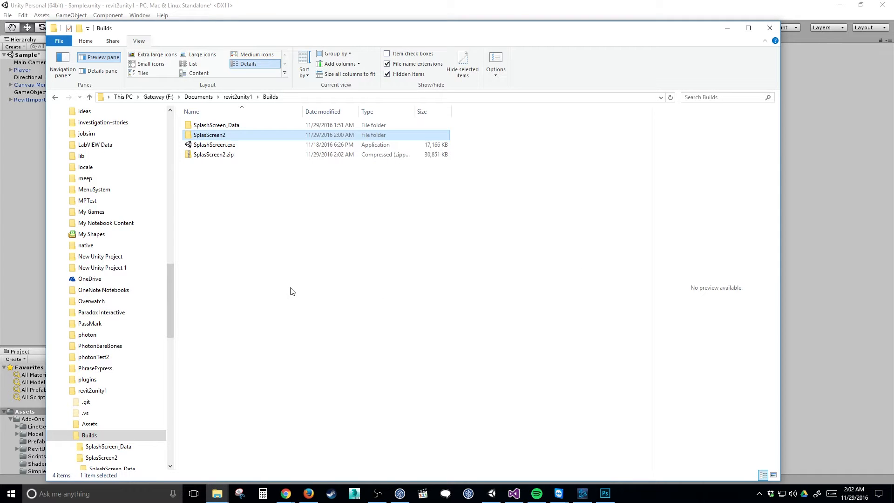
Step: Select SplasScreen2.zip in the Builds folder and switch back to the Unity editor
{"action": "left_click", "coordinate": [219, 154]}
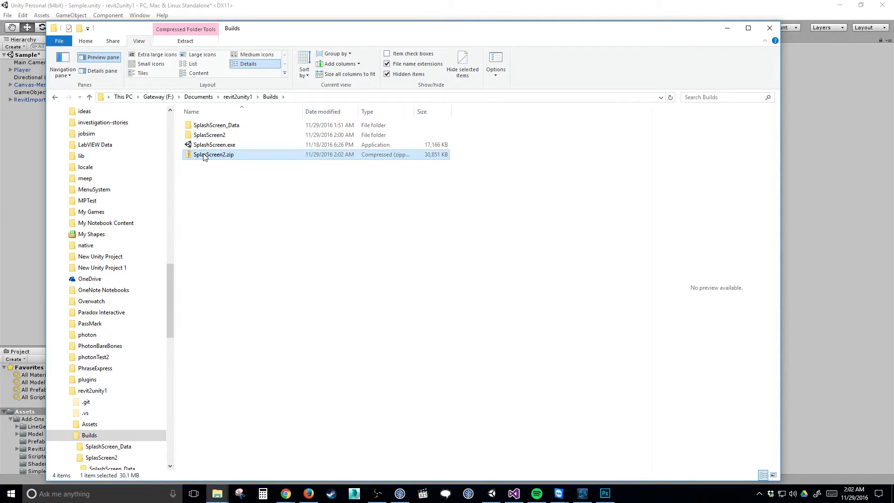
{"action": "left_click_drag", "start_coordinate": [203, 154], "coordinate": [250, 239]}
{"action": "left_click", "coordinate": [433, 5]}
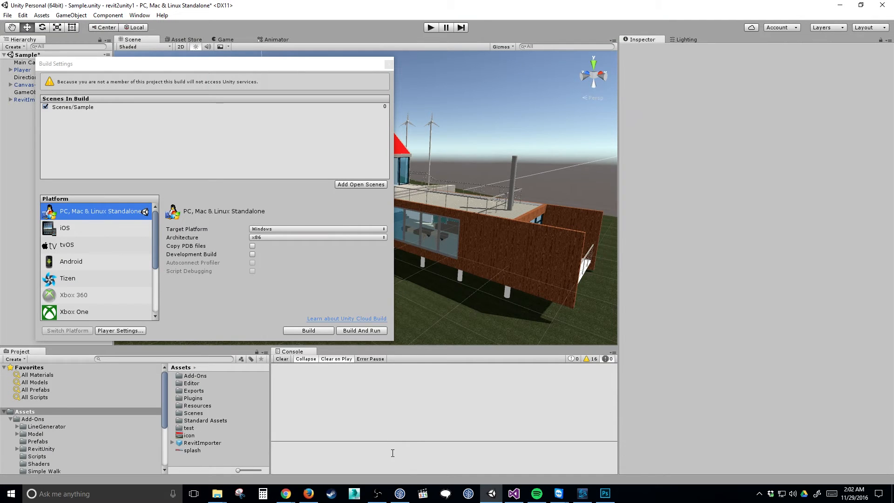